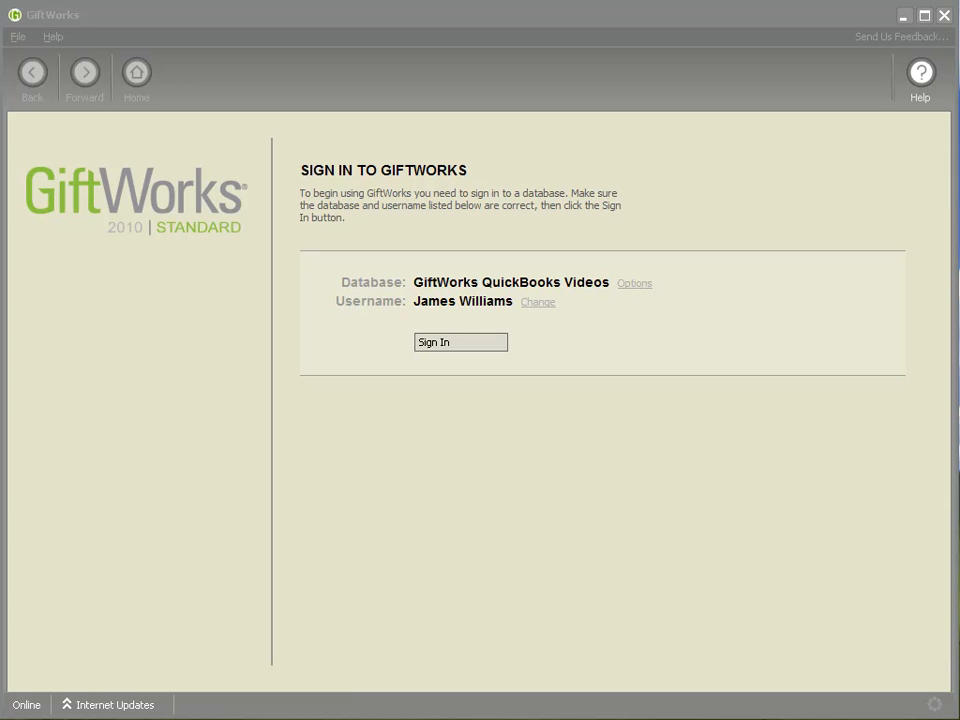
- Sign in to the GiftWorks QuickBooks Videos database and open the donation funds list in the accounts and funds settings
{"action": "left_click", "coordinate": [450, 350]}
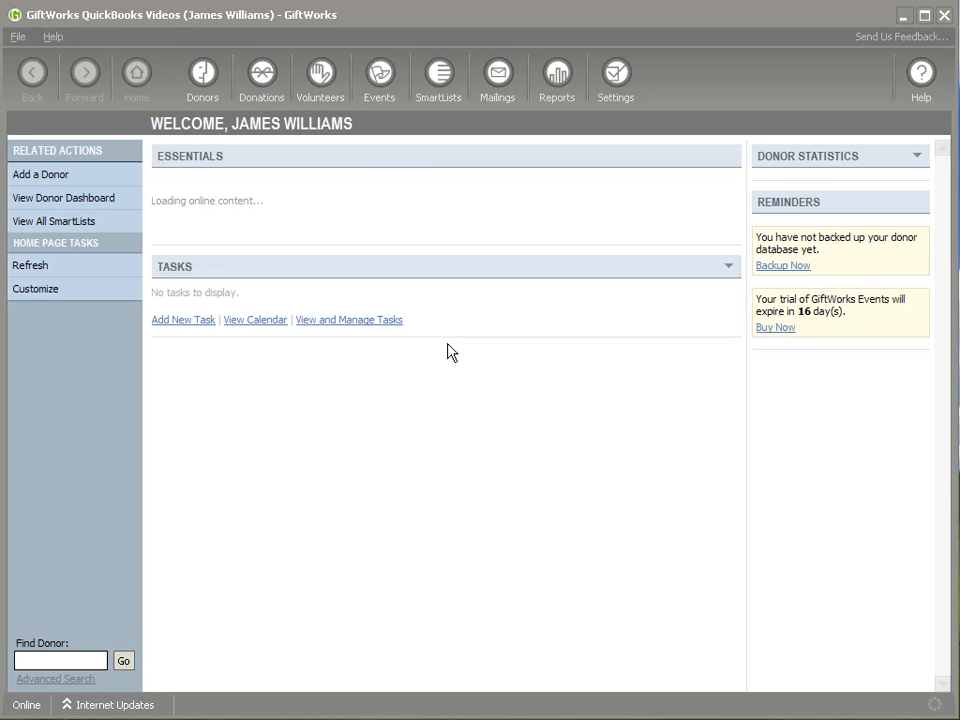
{"action": "left_click", "coordinate": [610, 98]}
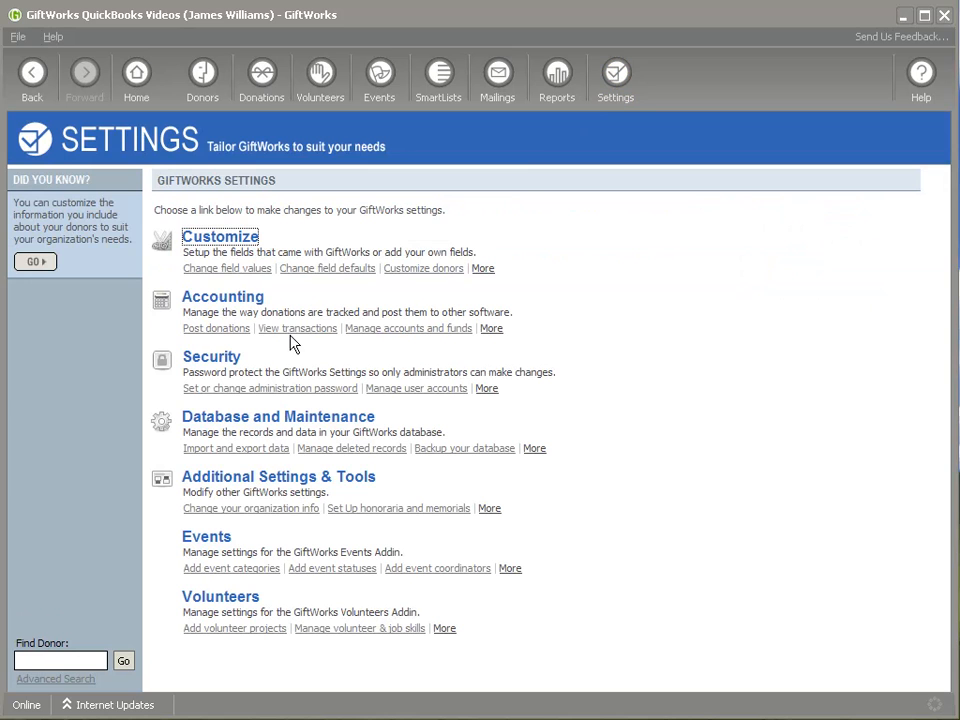
{"action": "left_click", "coordinate": [381, 335]}
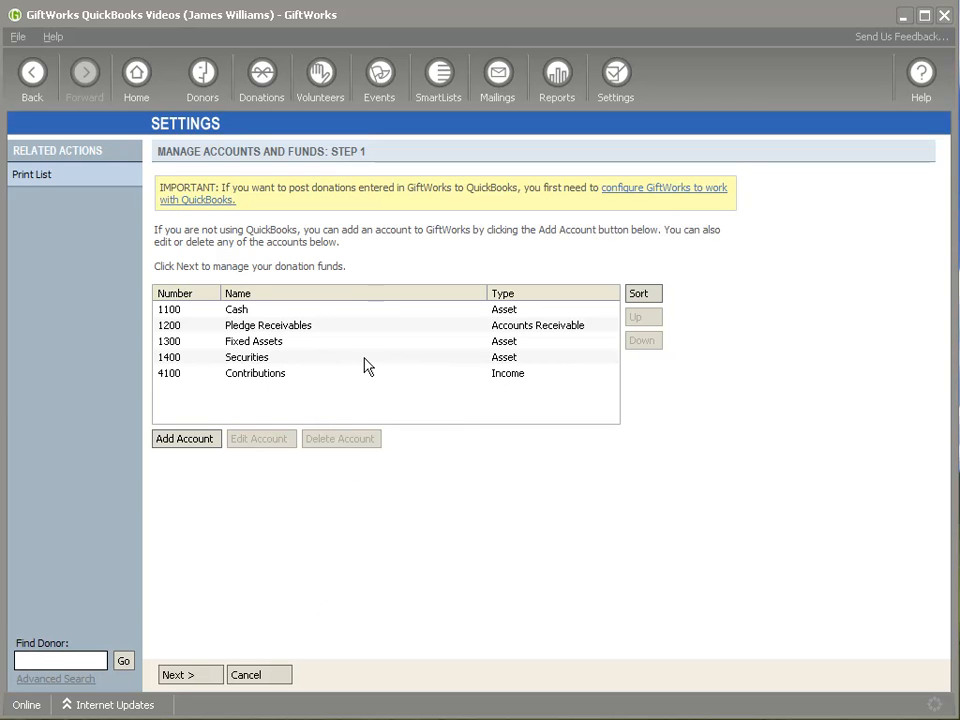
{"action": "left_click", "coordinate": [190, 677]}
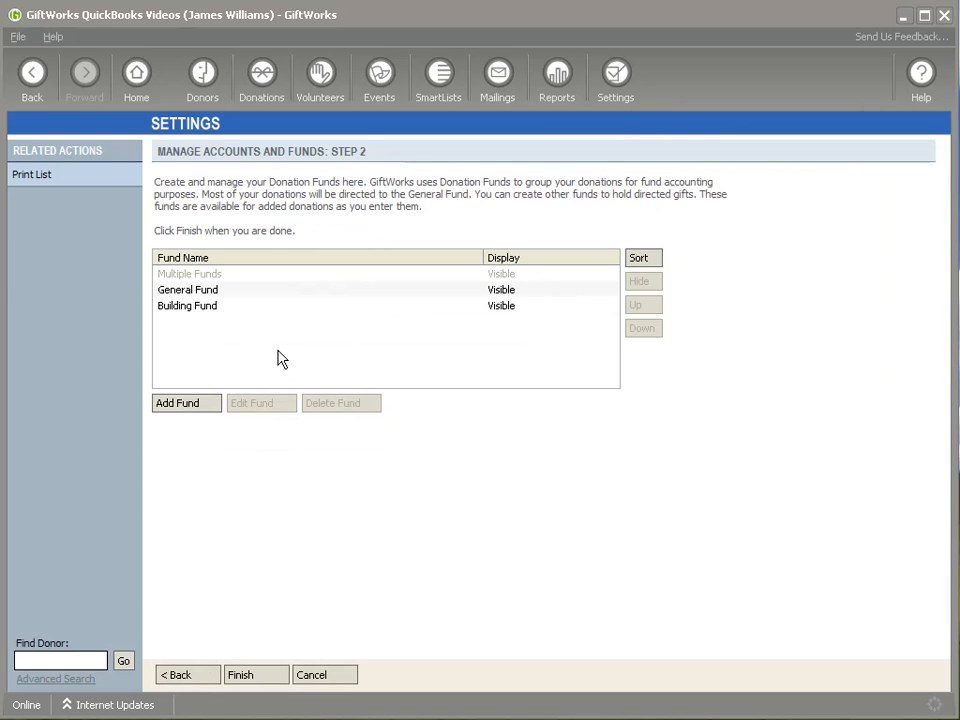
- Examine the General Fund's debit and credit accounts for each donation type, then leave the fund settings without saving changes
{"action": "left_click", "coordinate": [199, 291]}
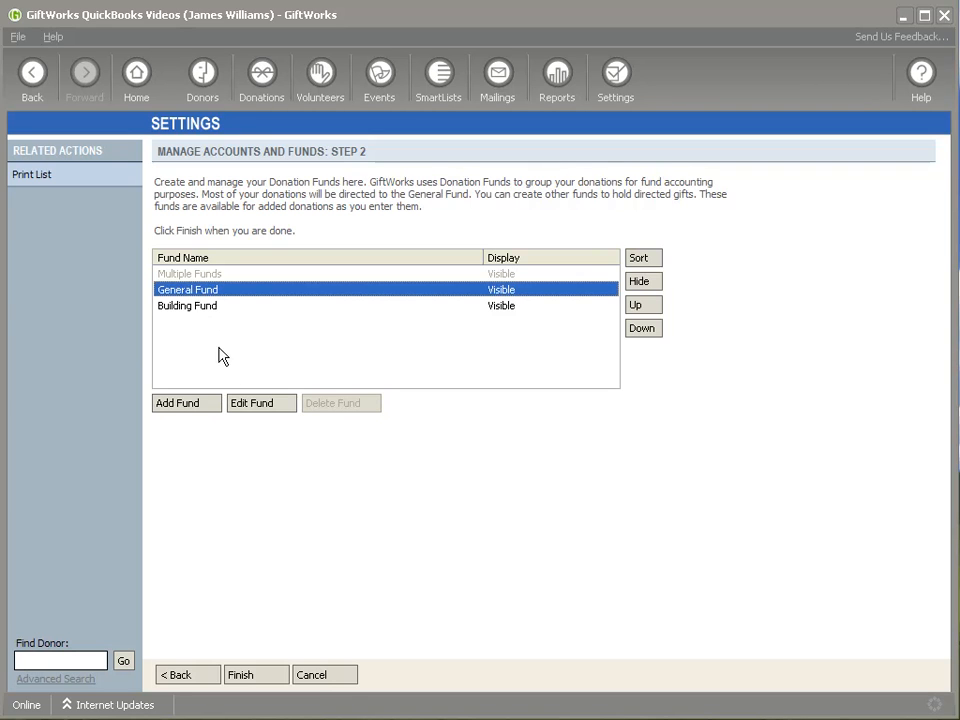
{"action": "left_click", "coordinate": [256, 403]}
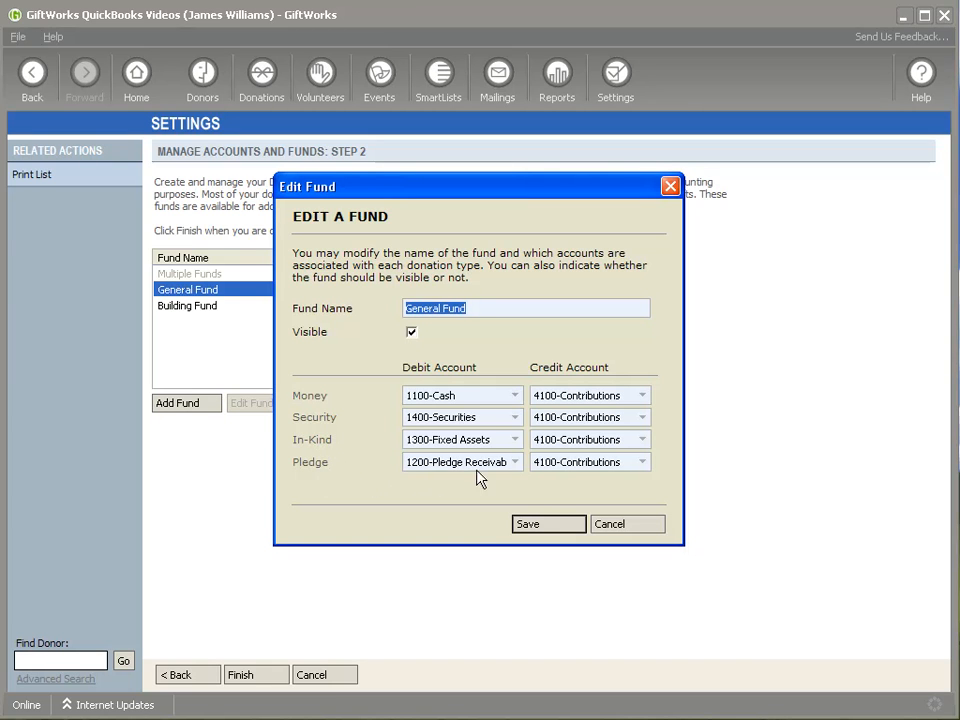
{"action": "left_click", "coordinate": [512, 396]}
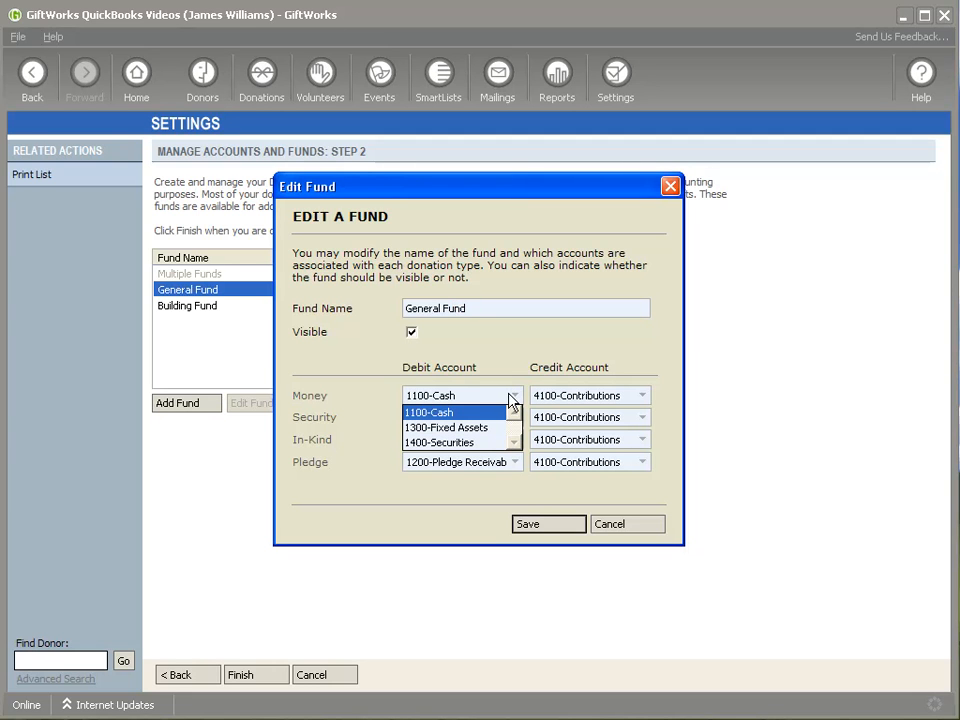
{"action": "left_click", "coordinate": [510, 398]}
{"action": "left_click", "coordinate": [507, 424]}
{"action": "left_click", "coordinate": [507, 424]}
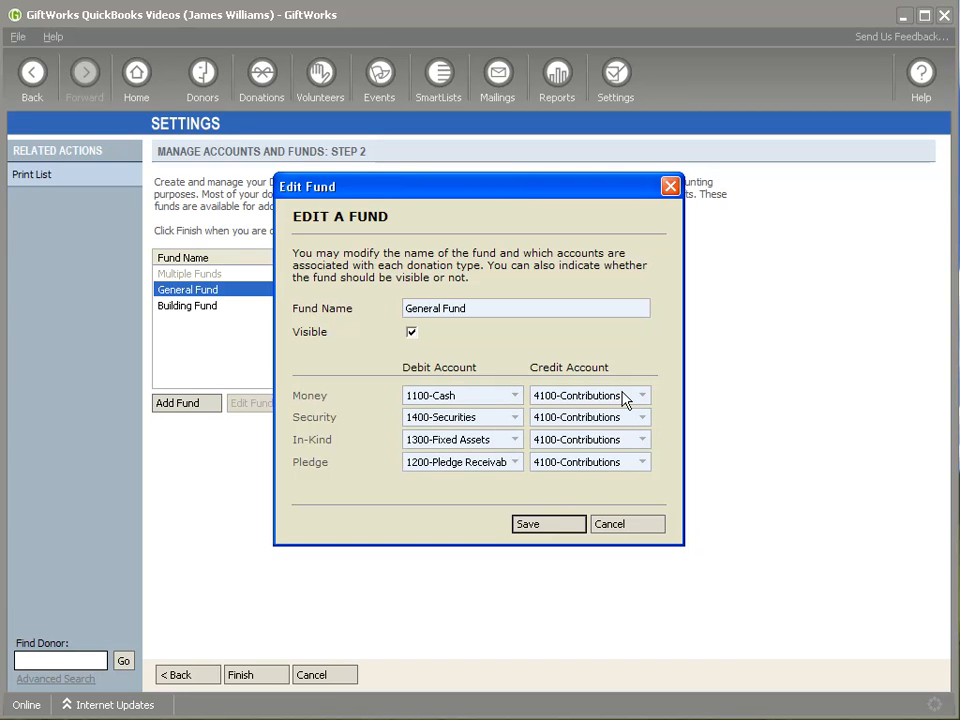
{"action": "left_click", "coordinate": [560, 527]}
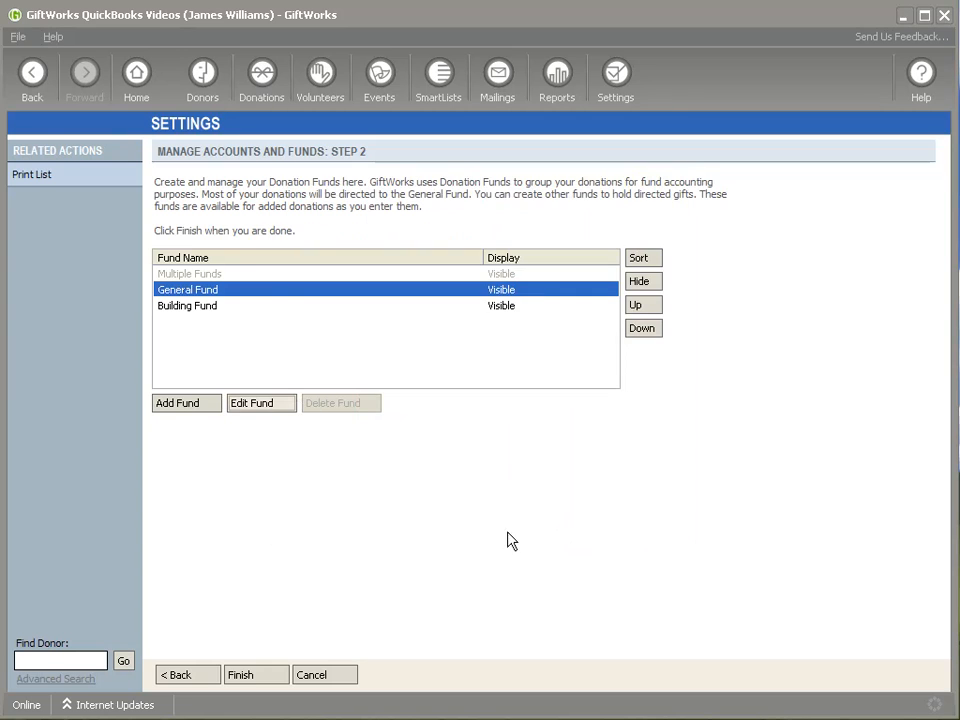
{"action": "left_click", "coordinate": [258, 683]}
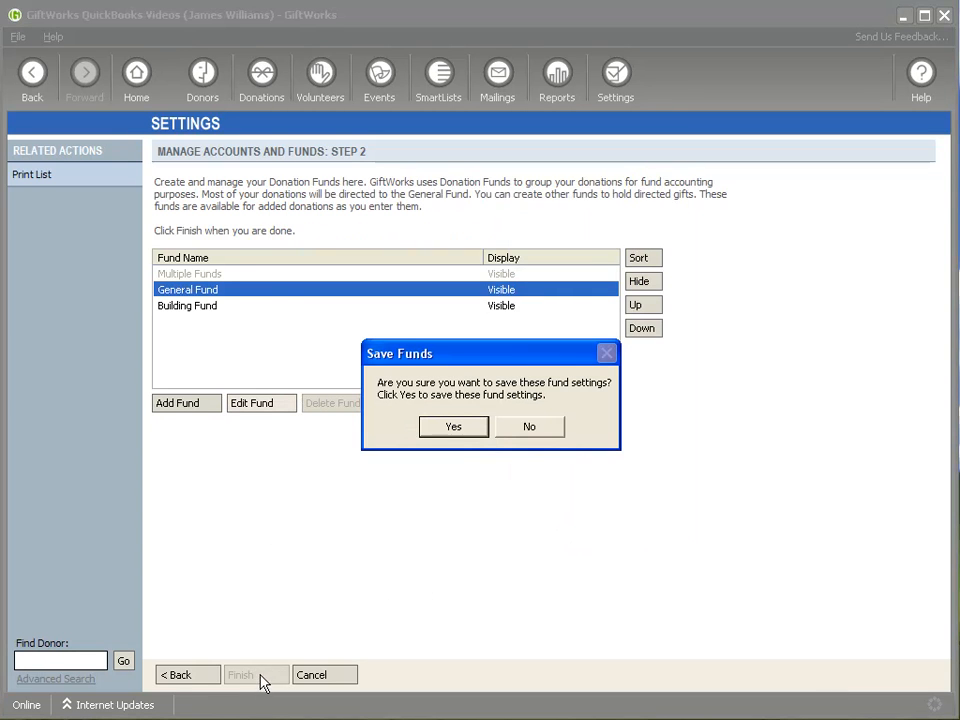
{"action": "left_click", "coordinate": [504, 432]}
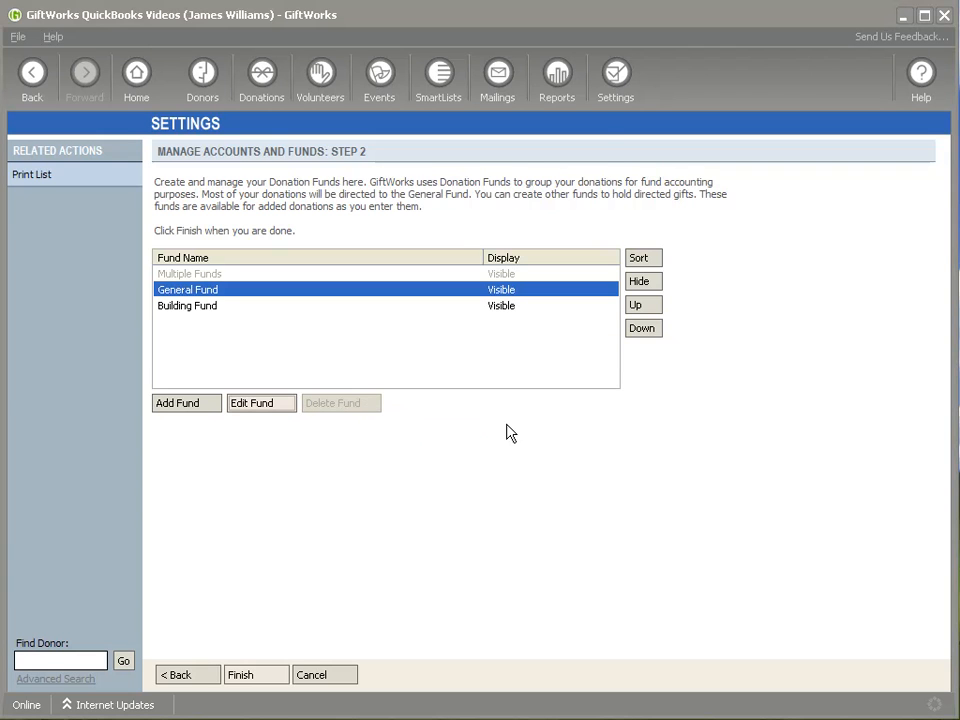
{"action": "left_click", "coordinate": [611, 99]}
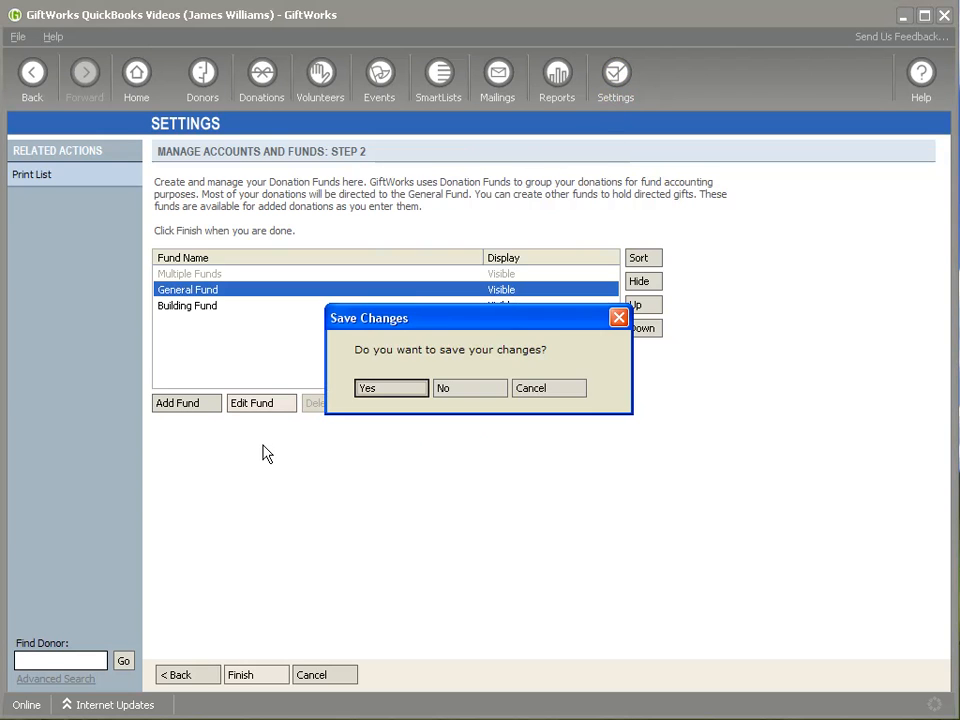
{"action": "left_click", "coordinate": [446, 395]}
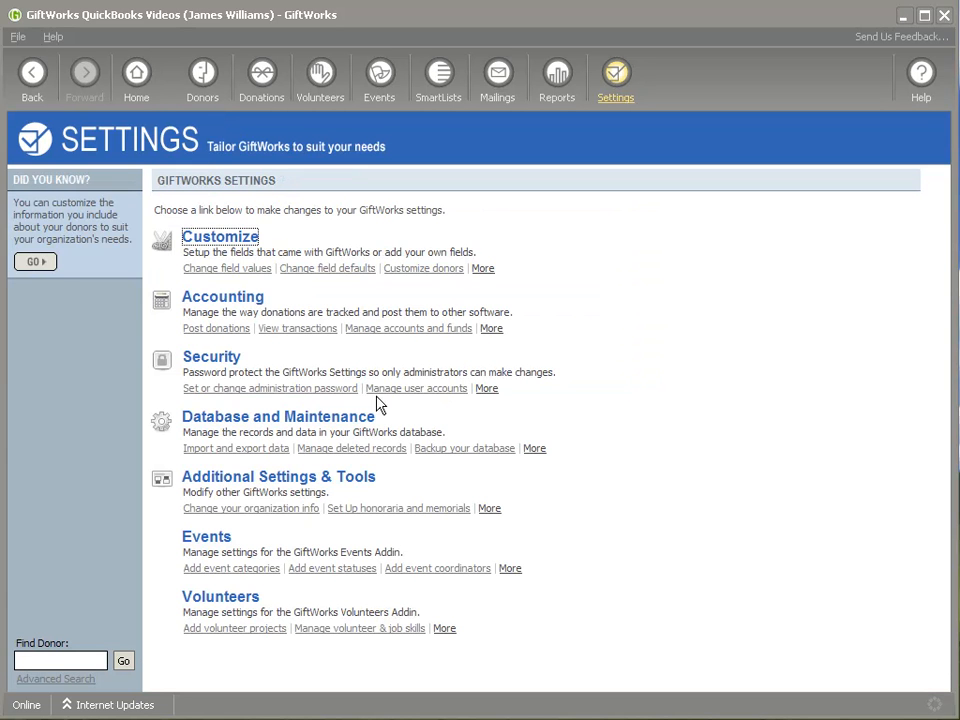
- Start configuring GiftWorks to work with QuickBooks, confirming that the guide is read and both GiftWorks and QuickBooks are backed up
{"action": "left_click", "coordinate": [238, 299]}
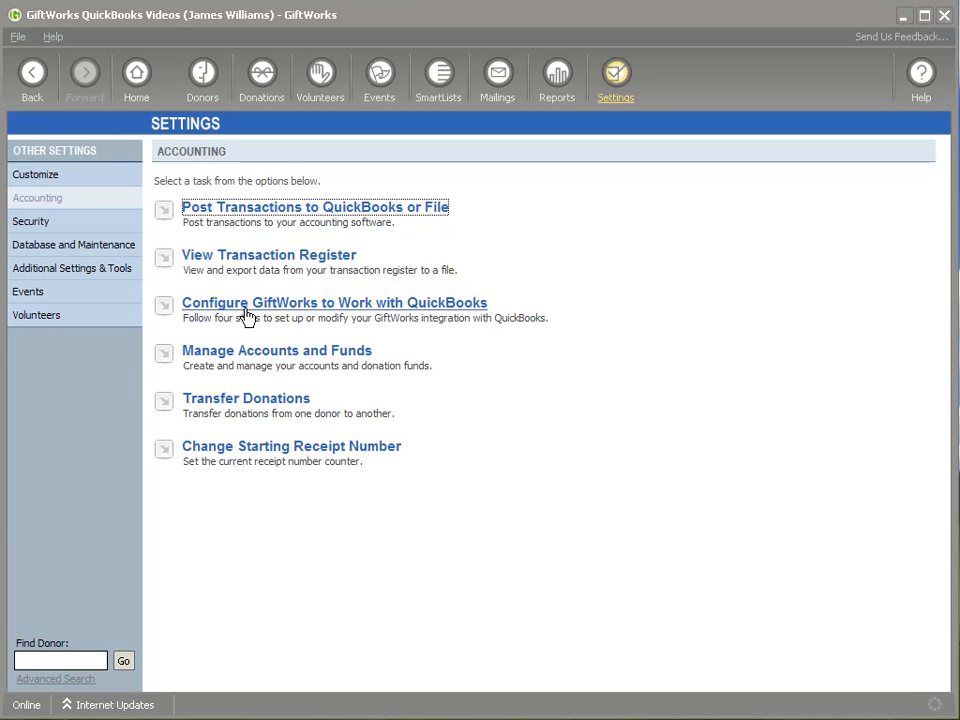
{"action": "left_click", "coordinate": [329, 312]}
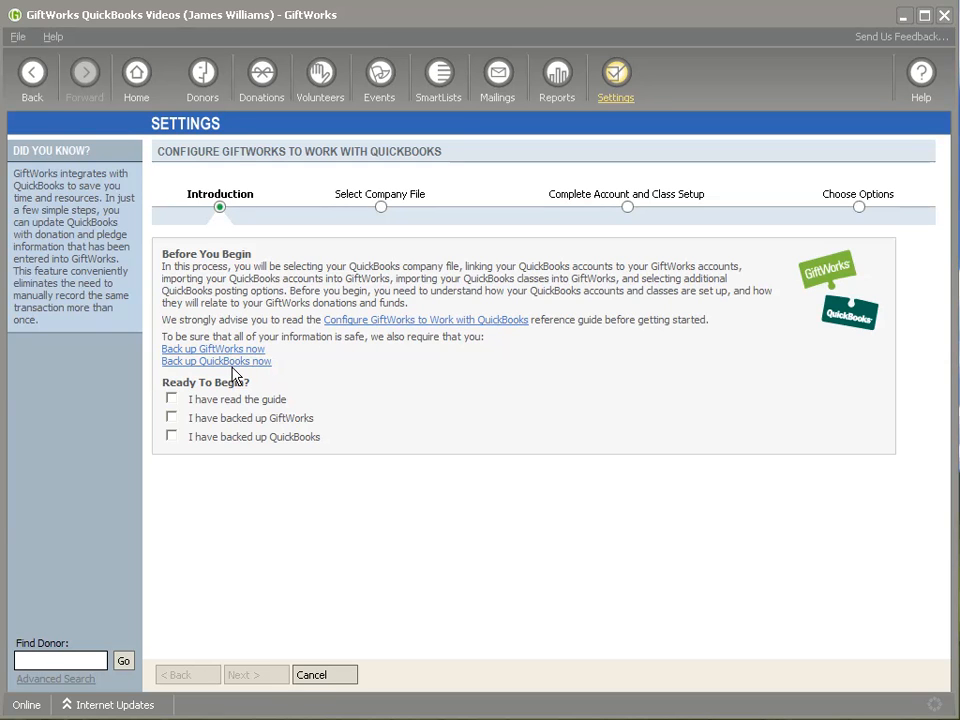
{"action": "left_click", "coordinate": [173, 400]}
{"action": "left_click", "coordinate": [172, 418]}
{"action": "left_click", "coordinate": [172, 436]}
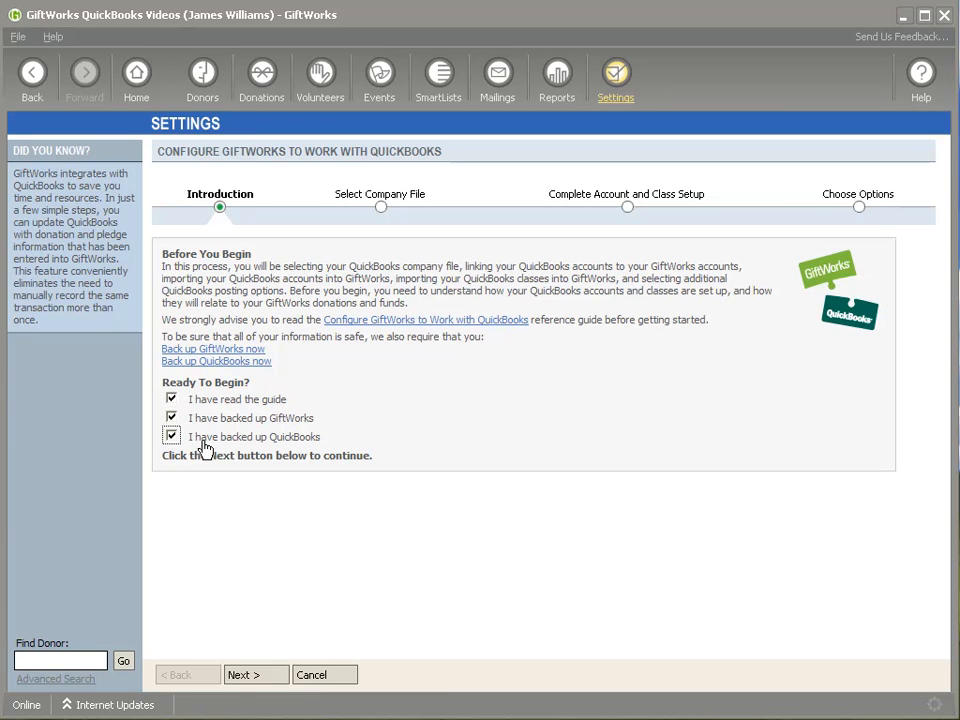
{"action": "left_click", "coordinate": [247, 675]}
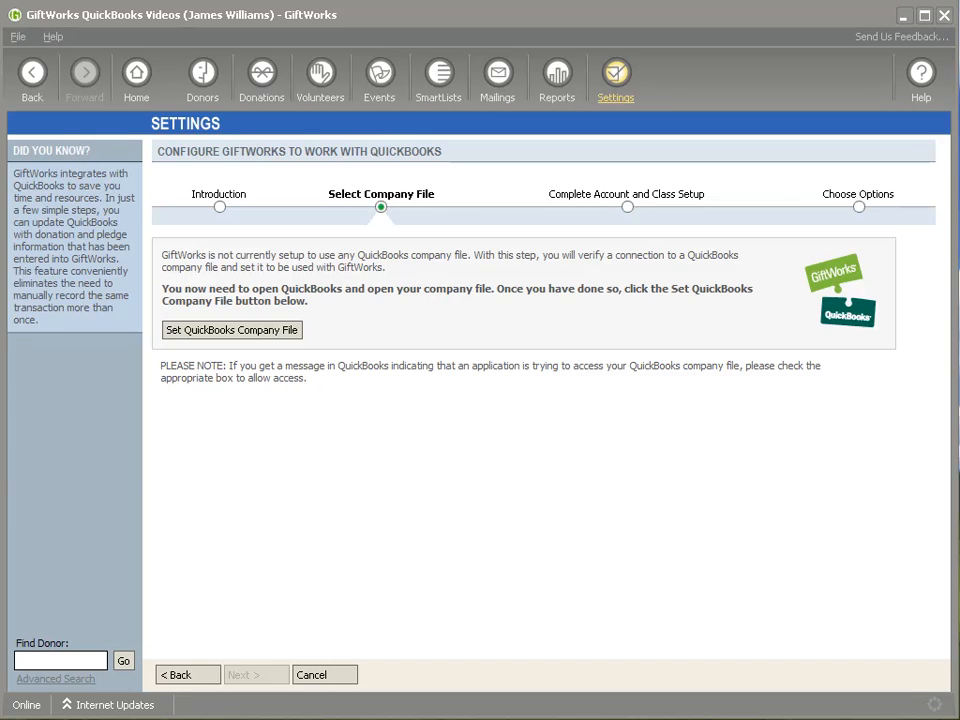
- With GiftWorks Videos open in QuickBooks, set it as the company file and allow GiftWorks access whenever this company file is open
{"action": "key", "text": "alt+Tab"}
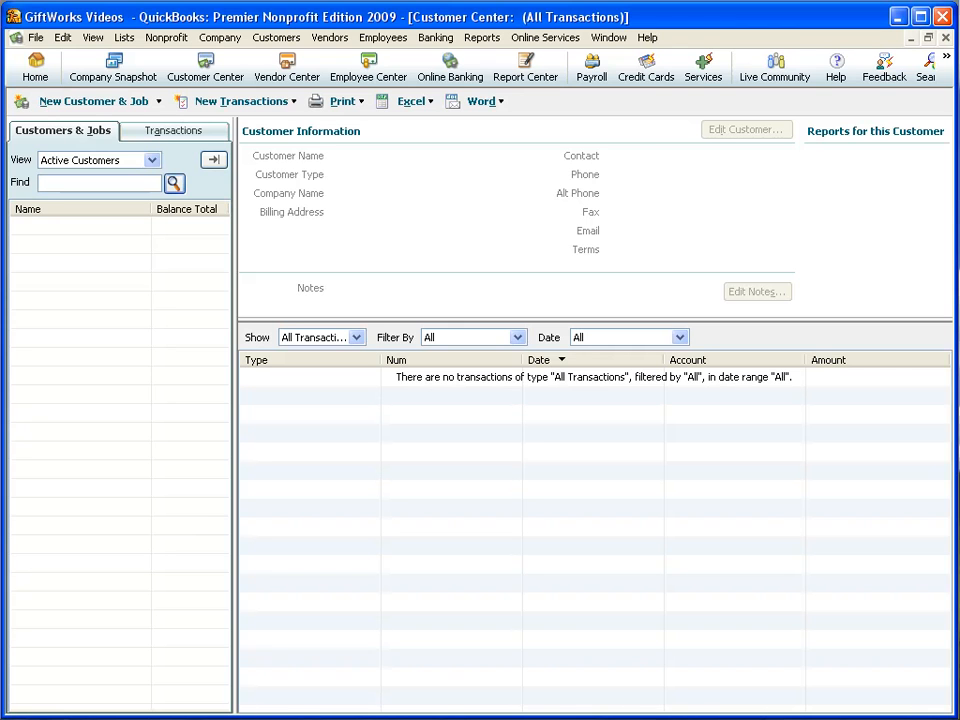
{"action": "key", "text": "alt+Tab"}
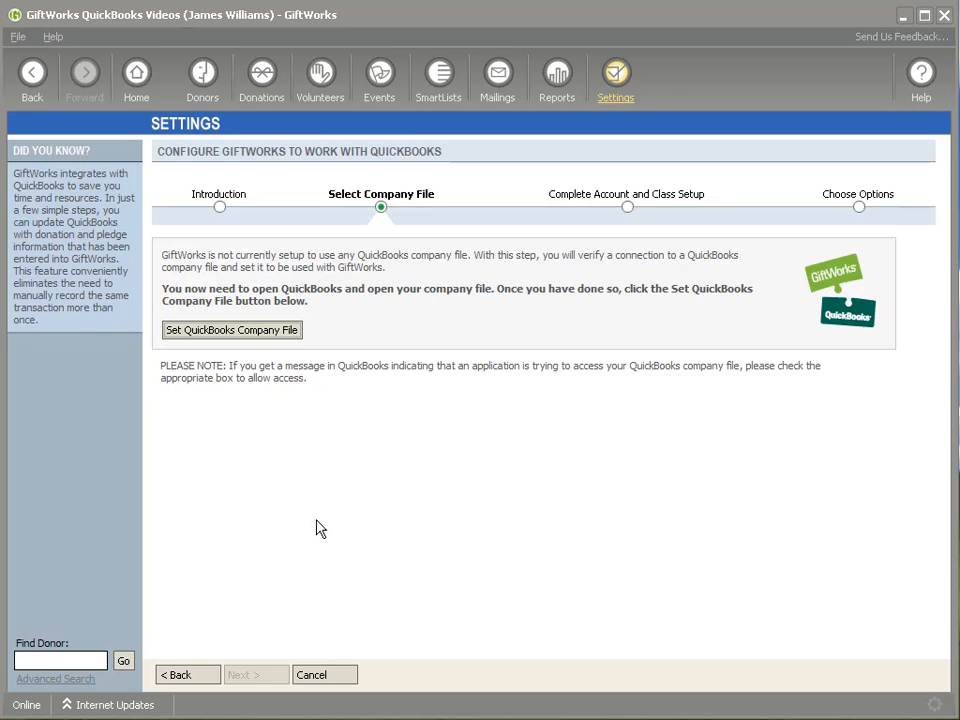
{"action": "left_click", "coordinate": [240, 335]}
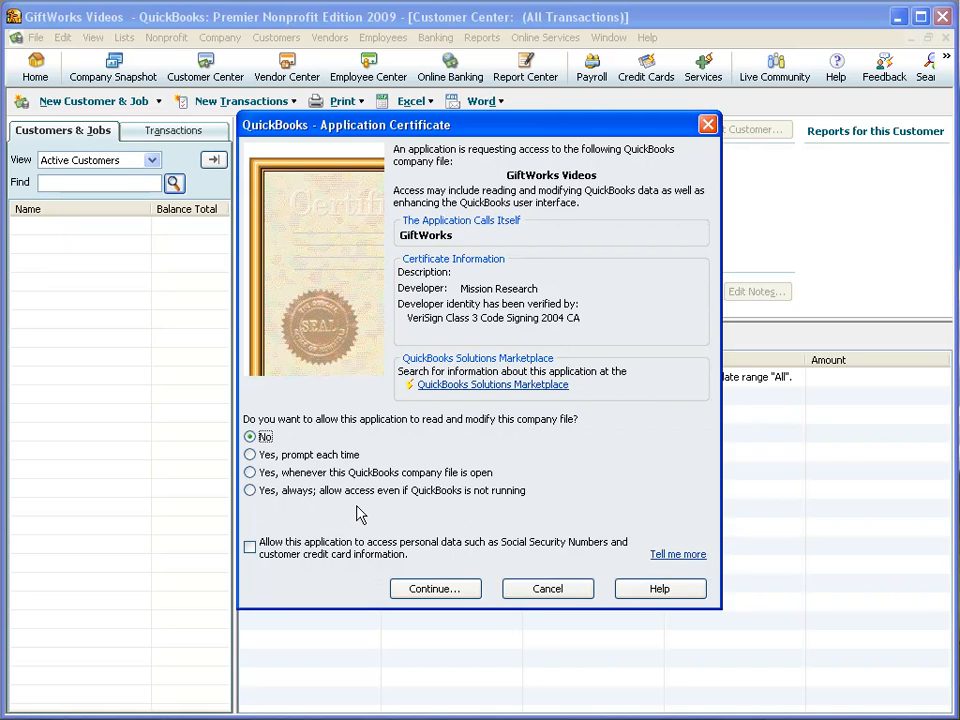
{"action": "left_click", "coordinate": [251, 473]}
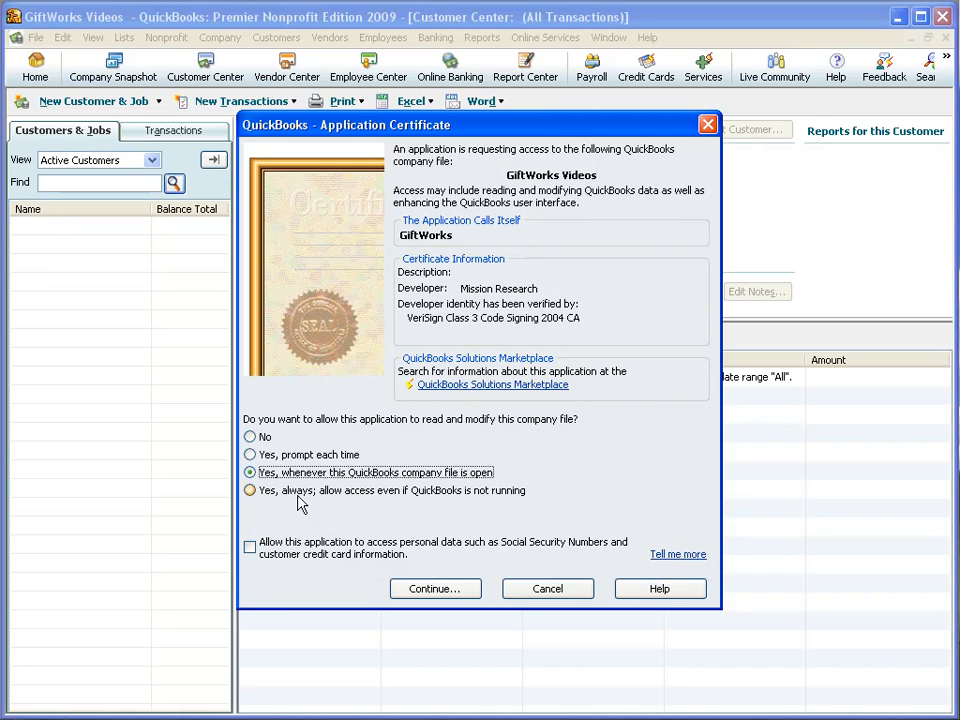
{"action": "left_click", "coordinate": [438, 592]}
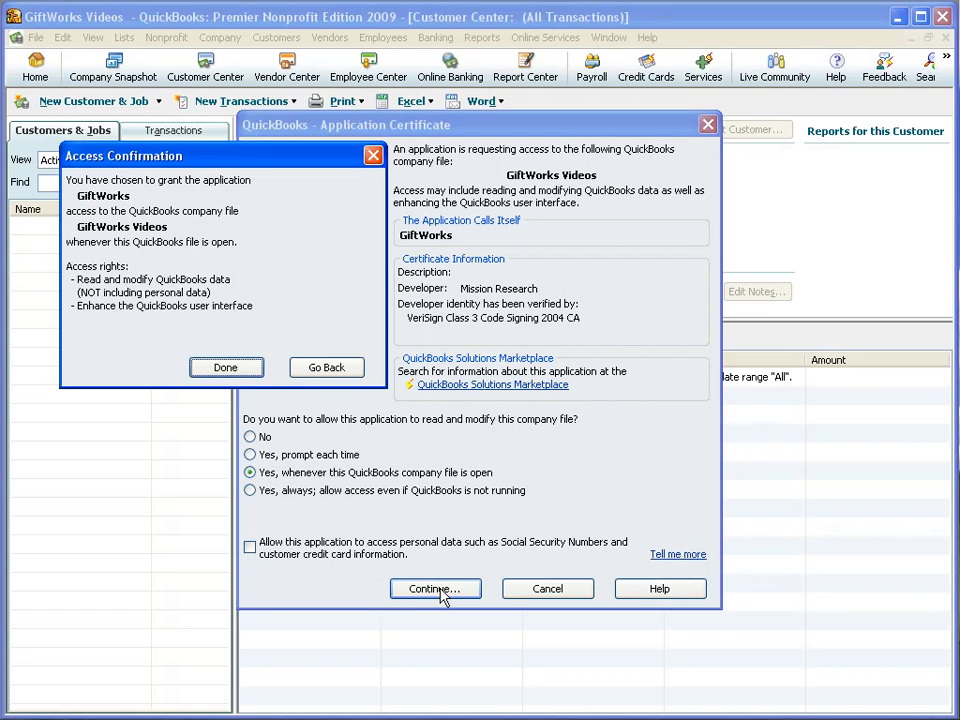
{"action": "left_click", "coordinate": [227, 368]}
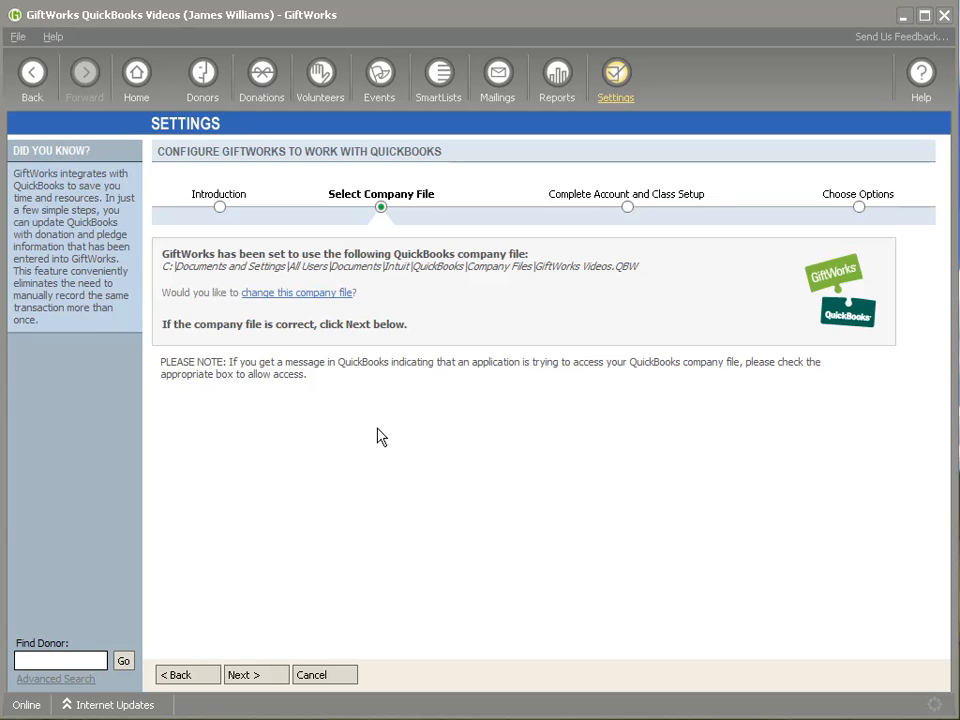
{"action": "left_click", "coordinate": [255, 676]}
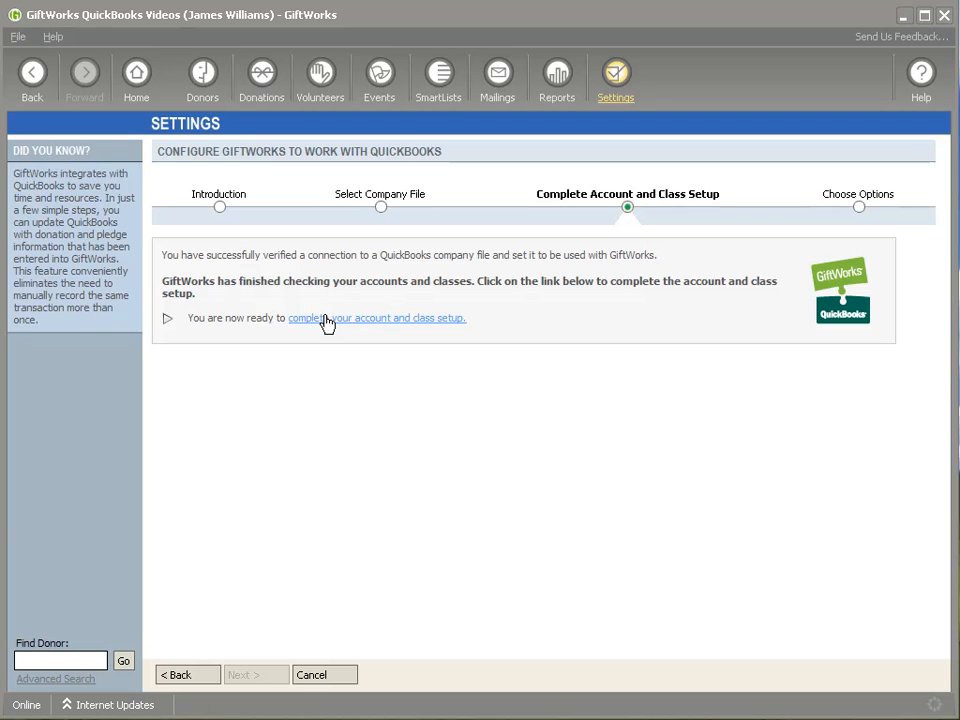
- In the account and class setup, link the Cash account to Operating Cash and Contributions to Direct Public Support
{"action": "left_click", "coordinate": [323, 320]}
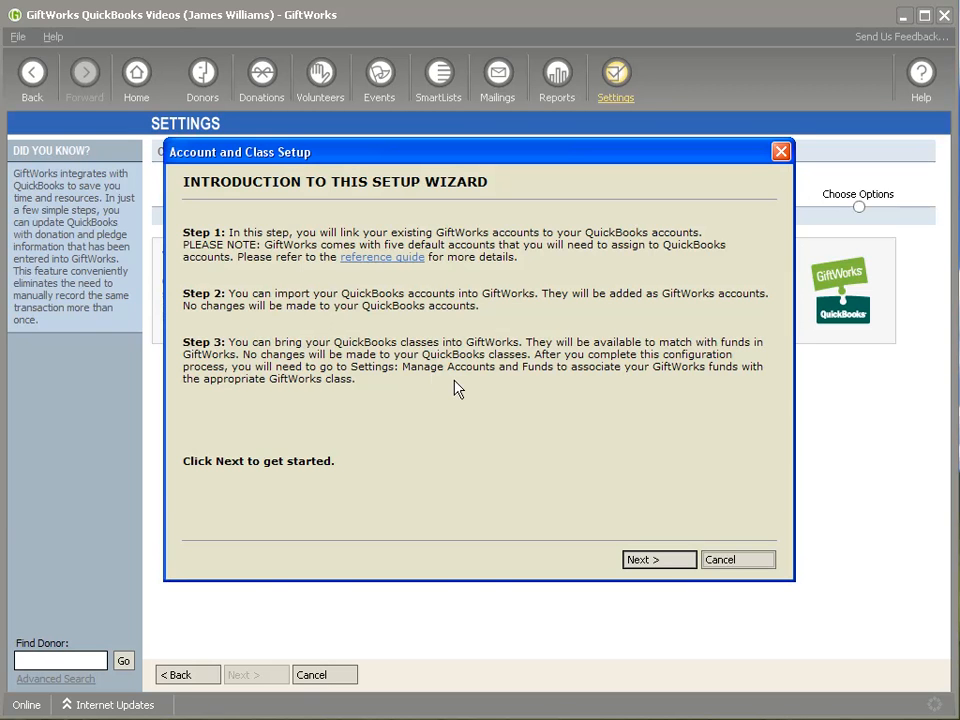
{"action": "left_click", "coordinate": [645, 563]}
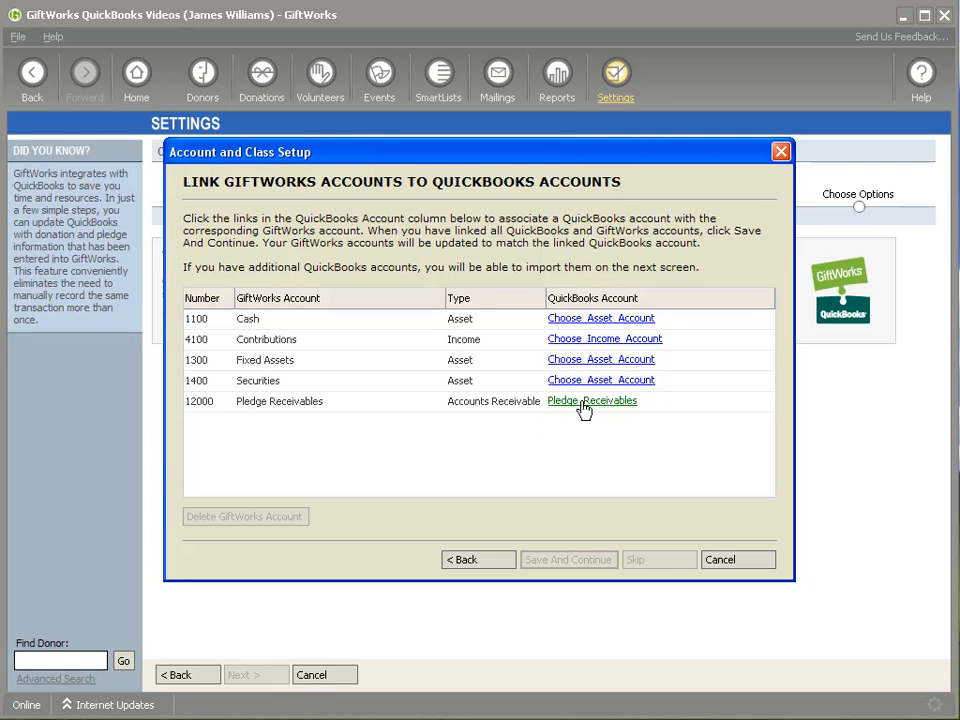
{"action": "left_click", "coordinate": [569, 324]}
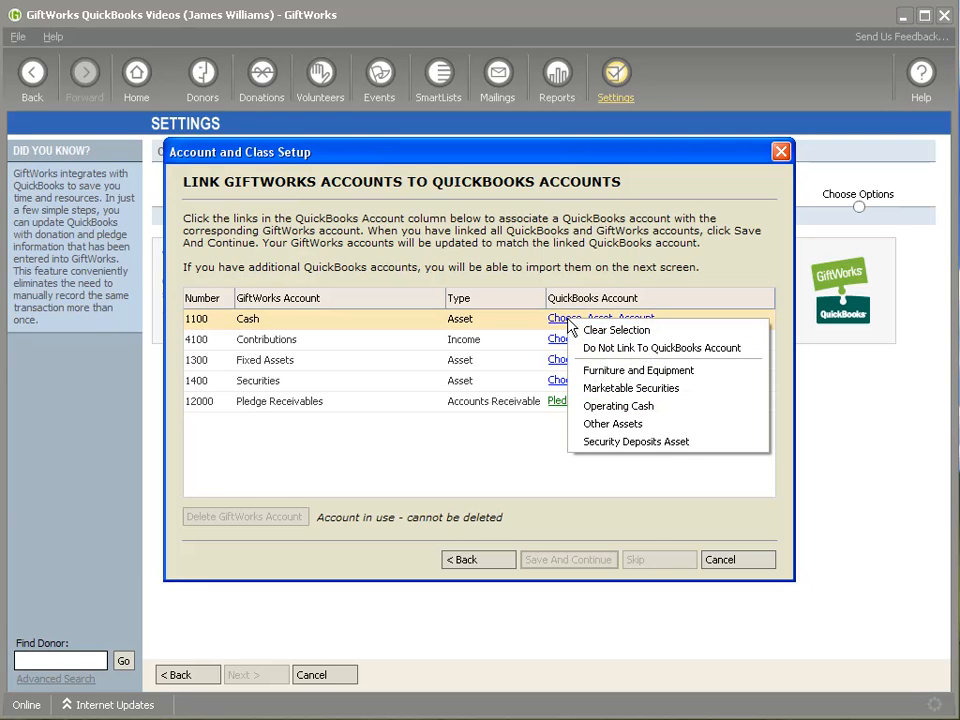
{"action": "left_click", "coordinate": [597, 407]}
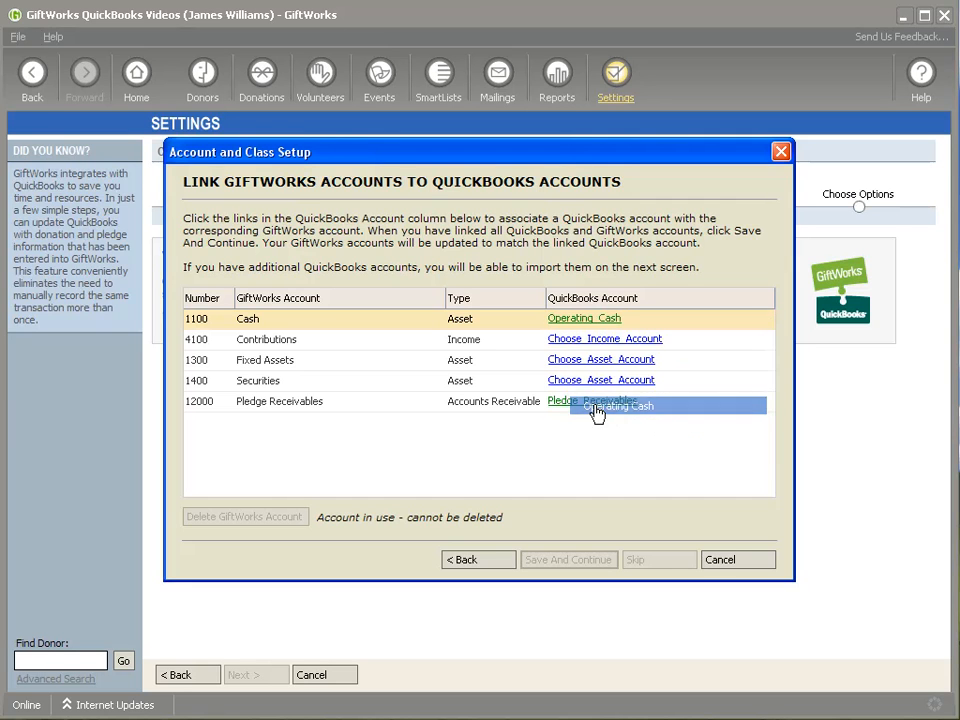
{"action": "left_click", "coordinate": [580, 340]}
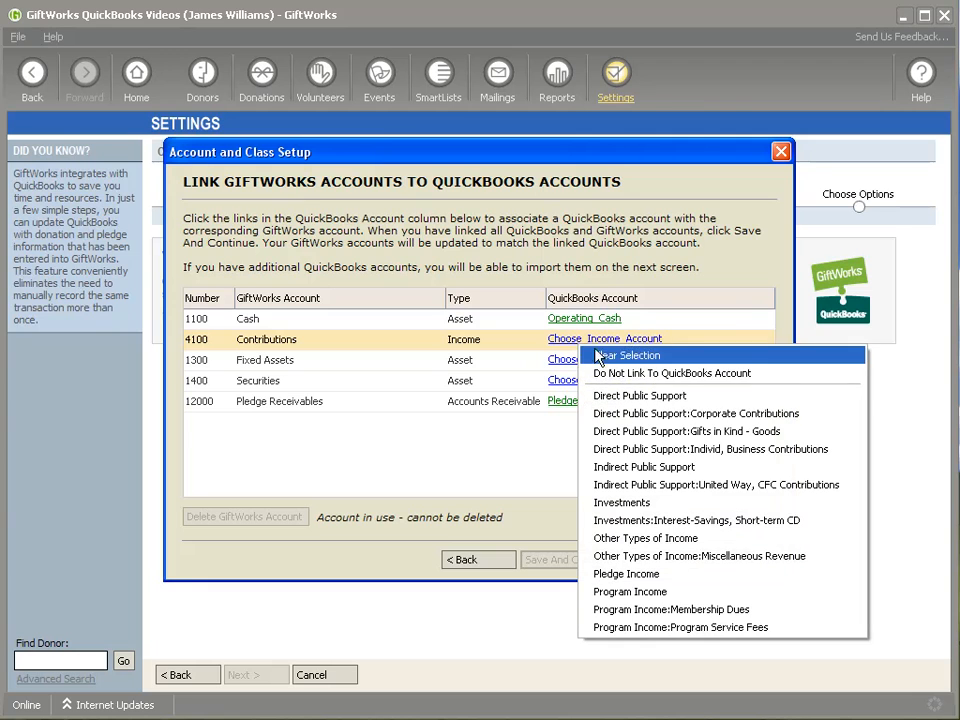
{"action": "left_click", "coordinate": [608, 398]}
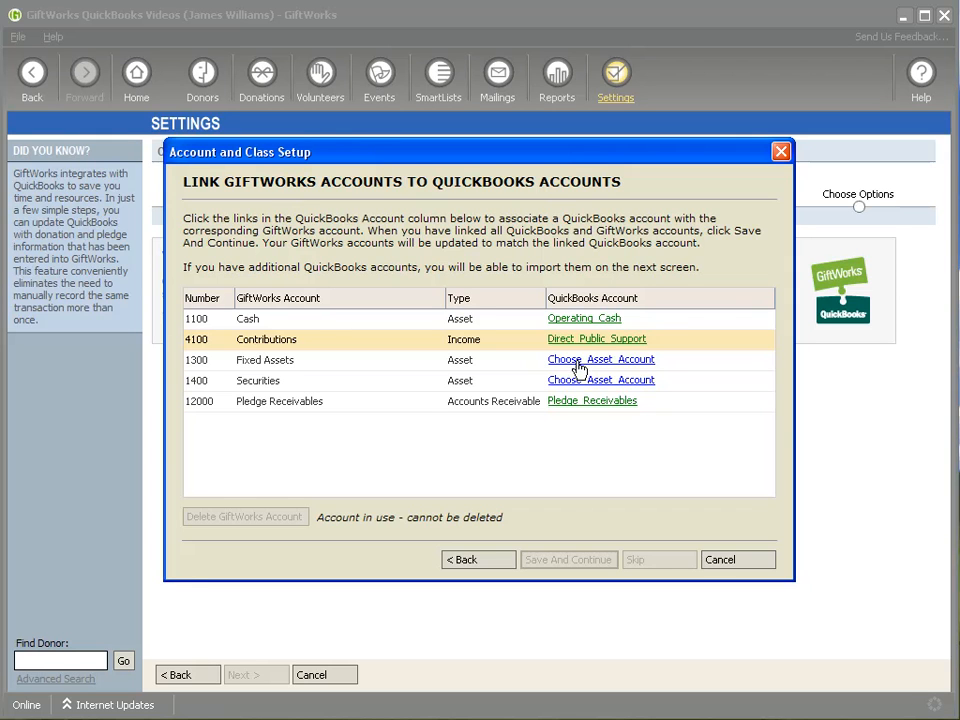
- Link Fixed Assets to Furniture and Equipment and Securities to Marketable Securities, and save the account links
{"action": "left_click", "coordinate": [579, 365]}
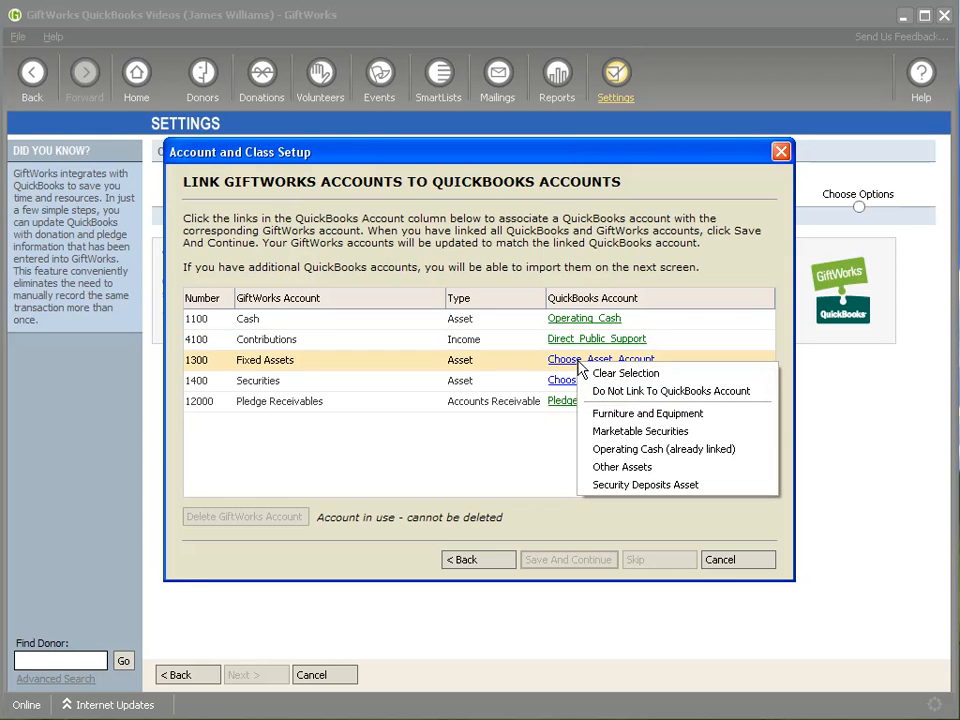
{"action": "left_click", "coordinate": [594, 418]}
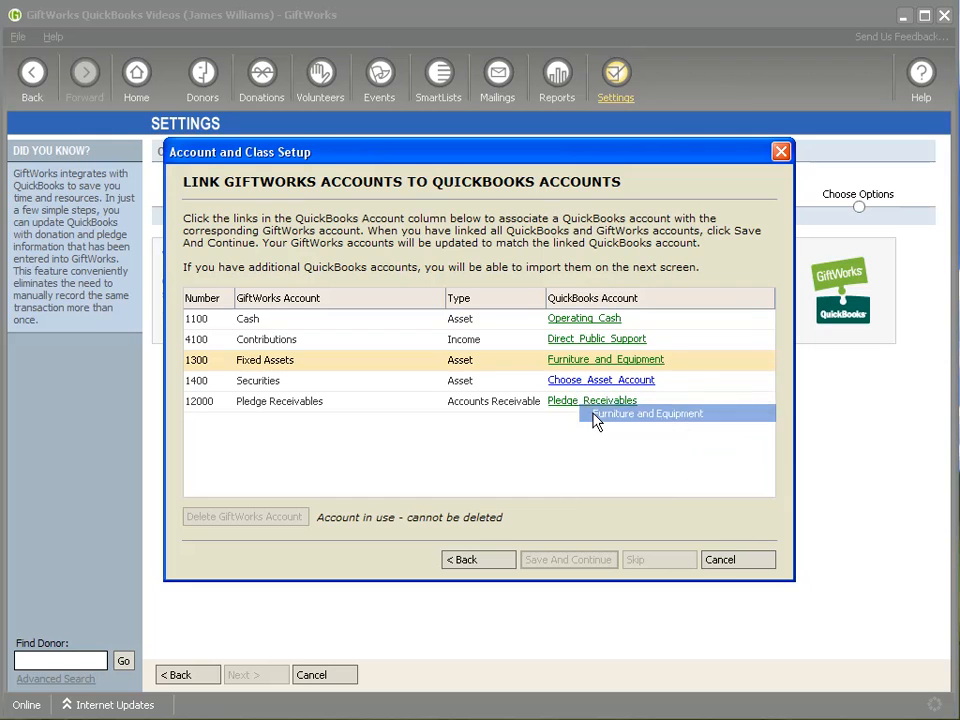
{"action": "left_click", "coordinate": [580, 386]}
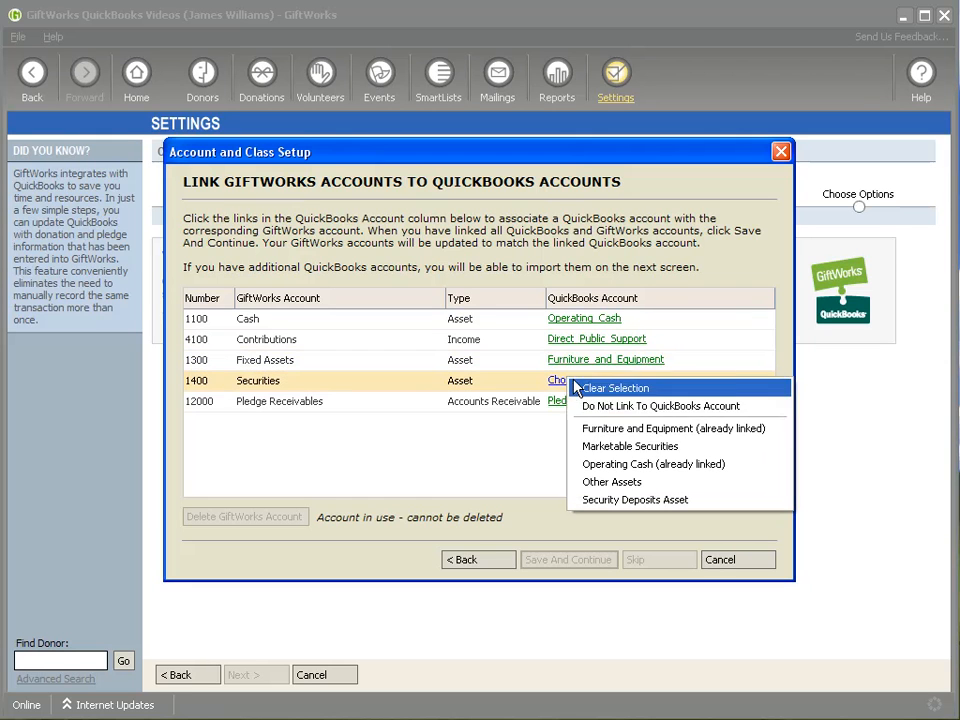
{"action": "left_click", "coordinate": [598, 450]}
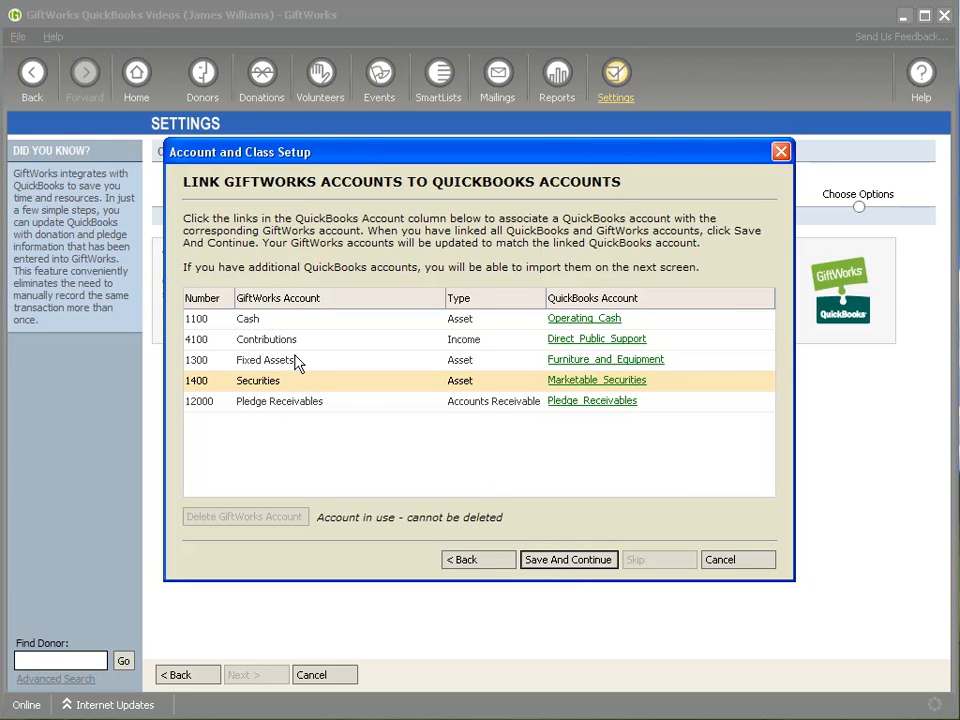
{"action": "left_click", "coordinate": [551, 564]}
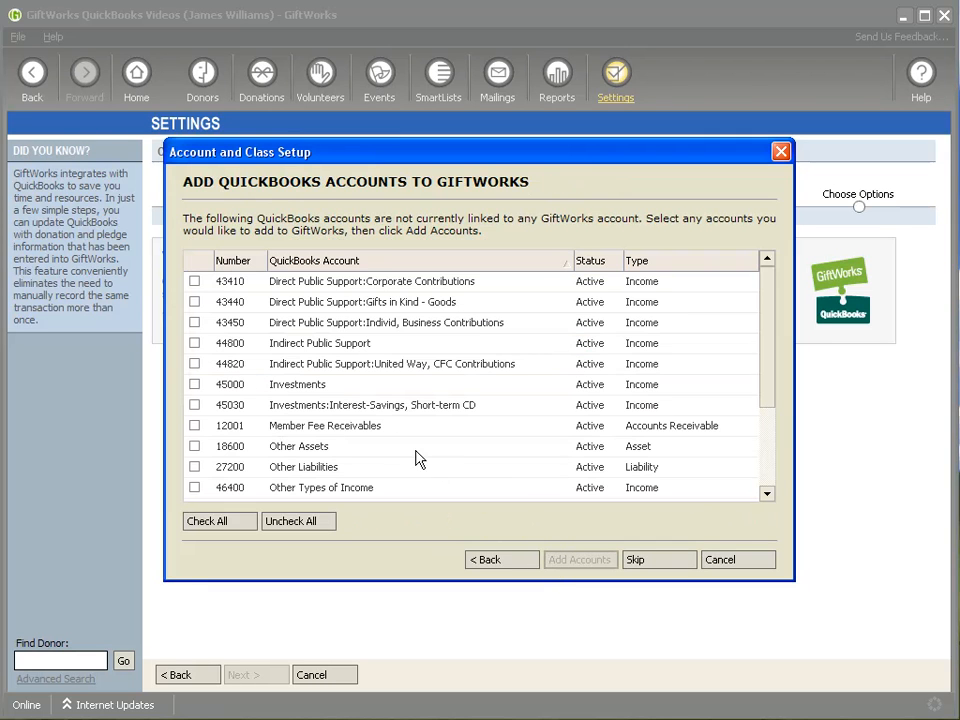
- Add the Corporate Contributions, Gifts in Kind - Goods, and Individ, Business Contributions accounts under Direct Public Support from QuickBooks to GiftWorks
{"action": "left_click", "coordinate": [194, 302]}
{"action": "left_click", "coordinate": [197, 281]}
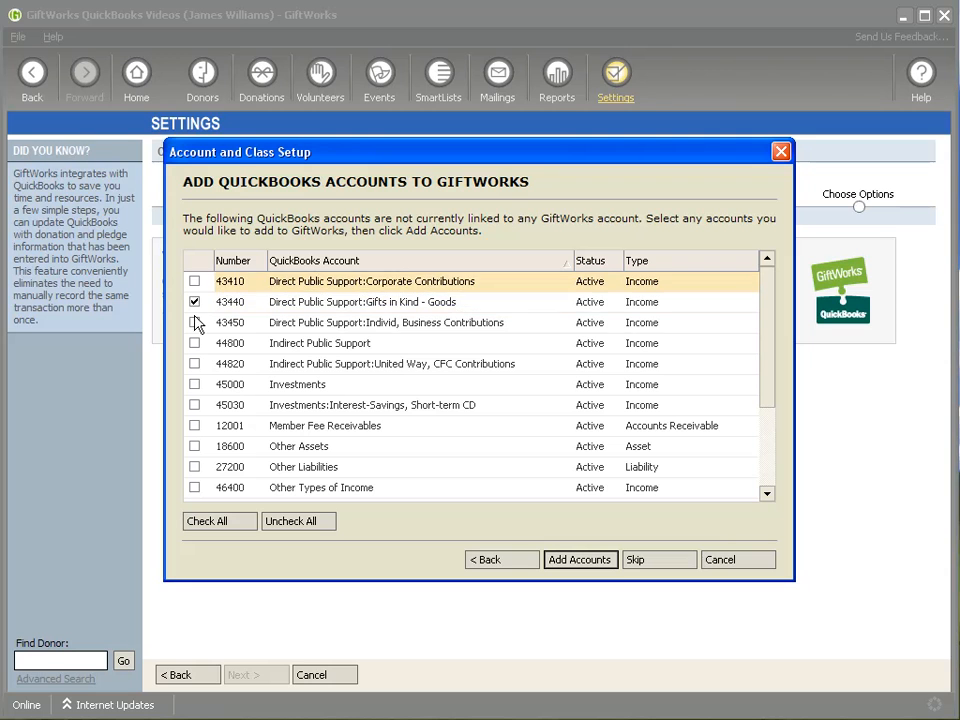
{"action": "left_click", "coordinate": [195, 322]}
{"action": "left_click", "coordinate": [195, 282]}
{"action": "left_click", "coordinate": [580, 560]}
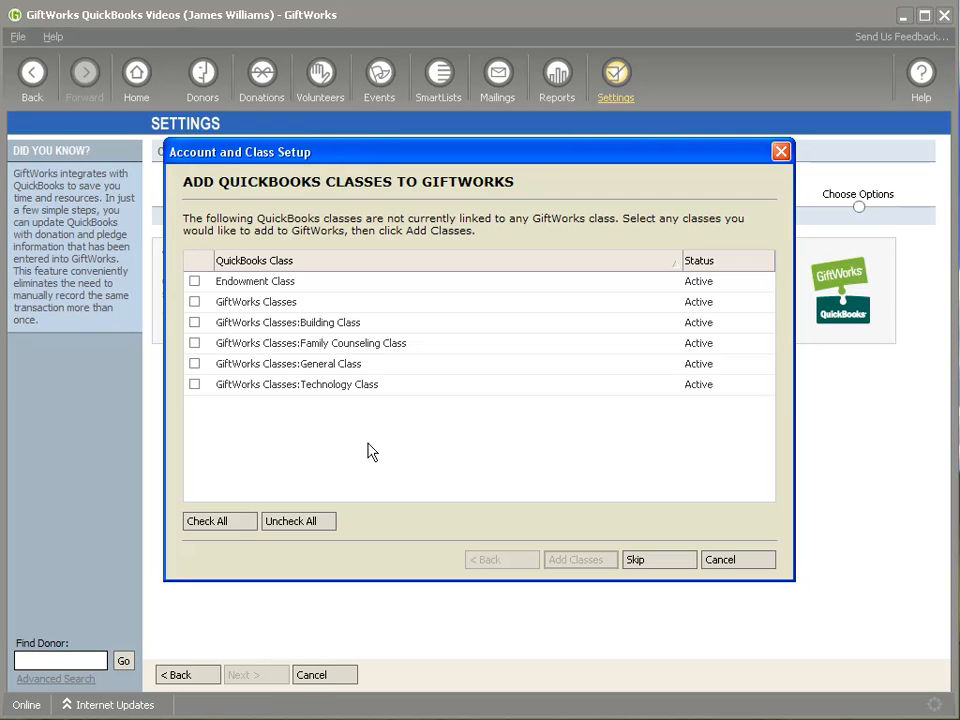
- Add the QuickBooks Building, Family Counseling, General, and Technology classes under GiftWorks Classes to GiftWorks
{"action": "left_click", "coordinate": [194, 324]}
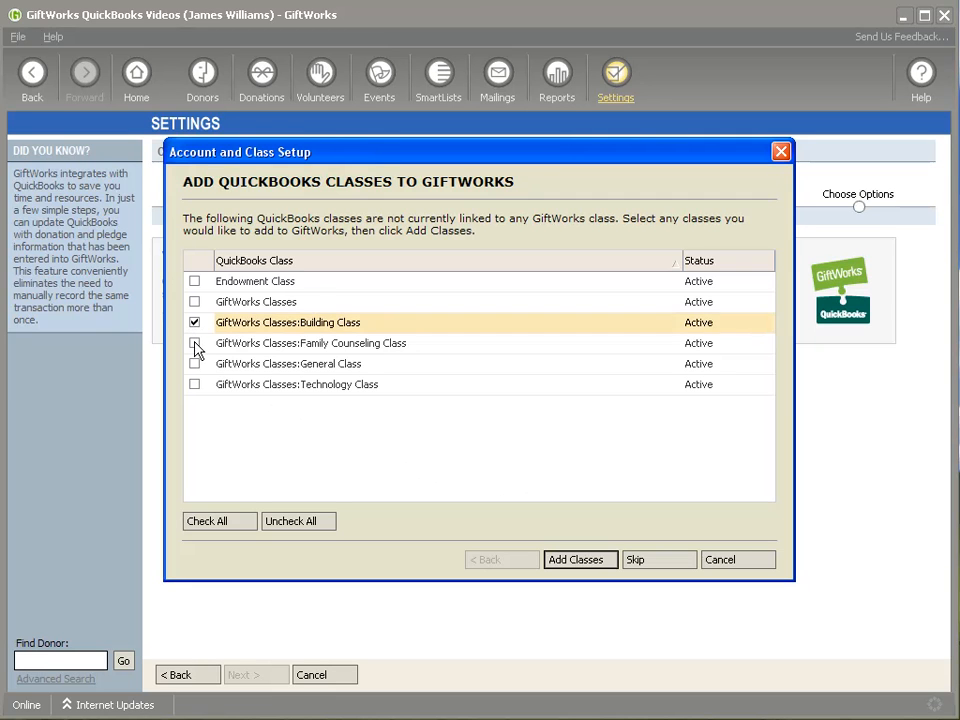
{"action": "left_click", "coordinate": [194, 344]}
{"action": "left_click", "coordinate": [194, 364]}
{"action": "left_click", "coordinate": [195, 385]}
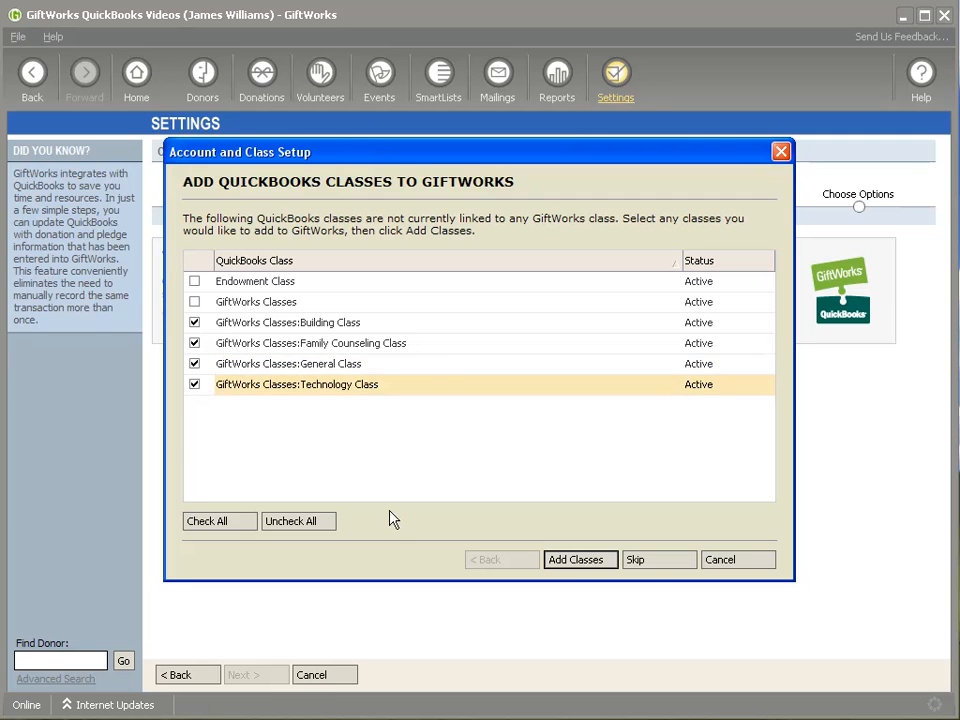
{"action": "left_click", "coordinate": [581, 565]}
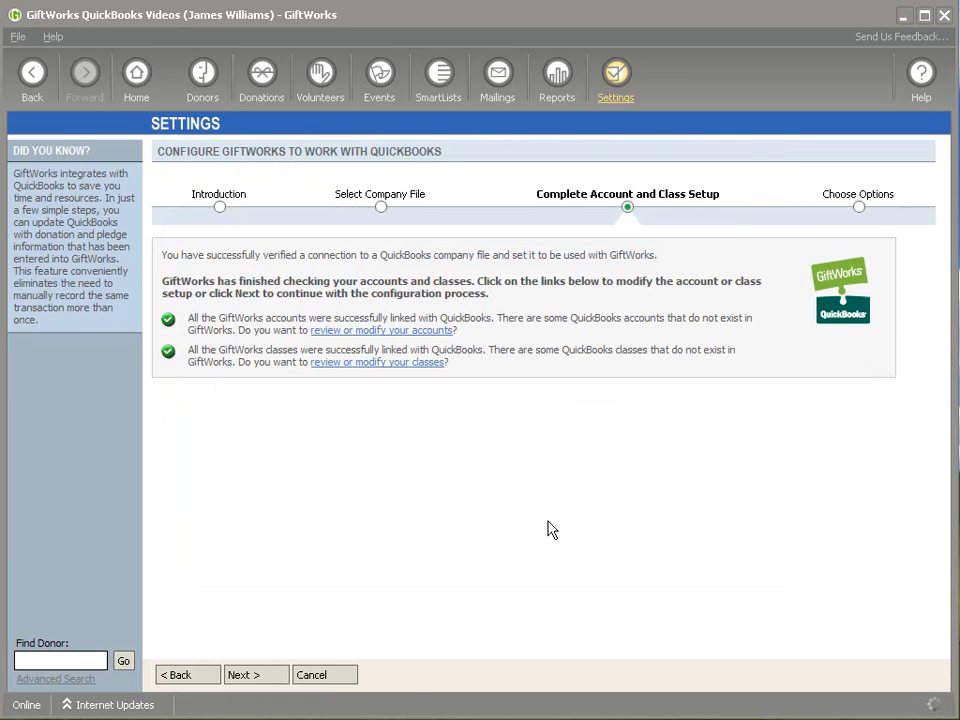
- Format customer names the same as GiftWorks Donor Display Names, include the name on the first billing address line, and finish the configuration
{"action": "left_click", "coordinate": [245, 676]}
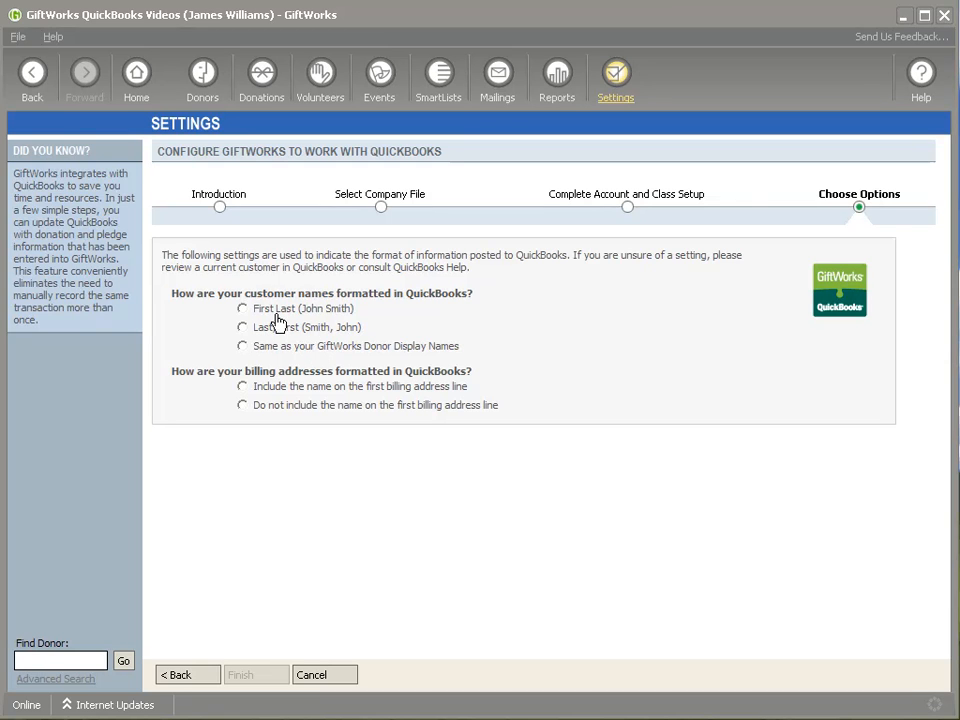
{"action": "left_click", "coordinate": [242, 347]}
{"action": "left_click", "coordinate": [243, 388]}
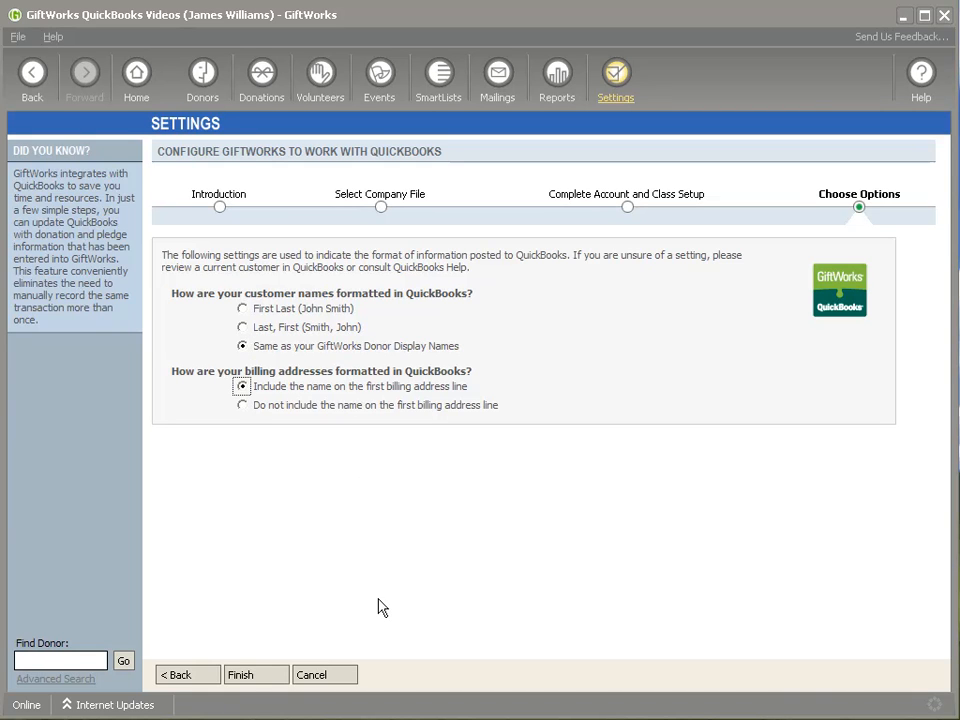
{"action": "left_click", "coordinate": [252, 674]}
{"action": "left_click", "coordinate": [453, 440]}
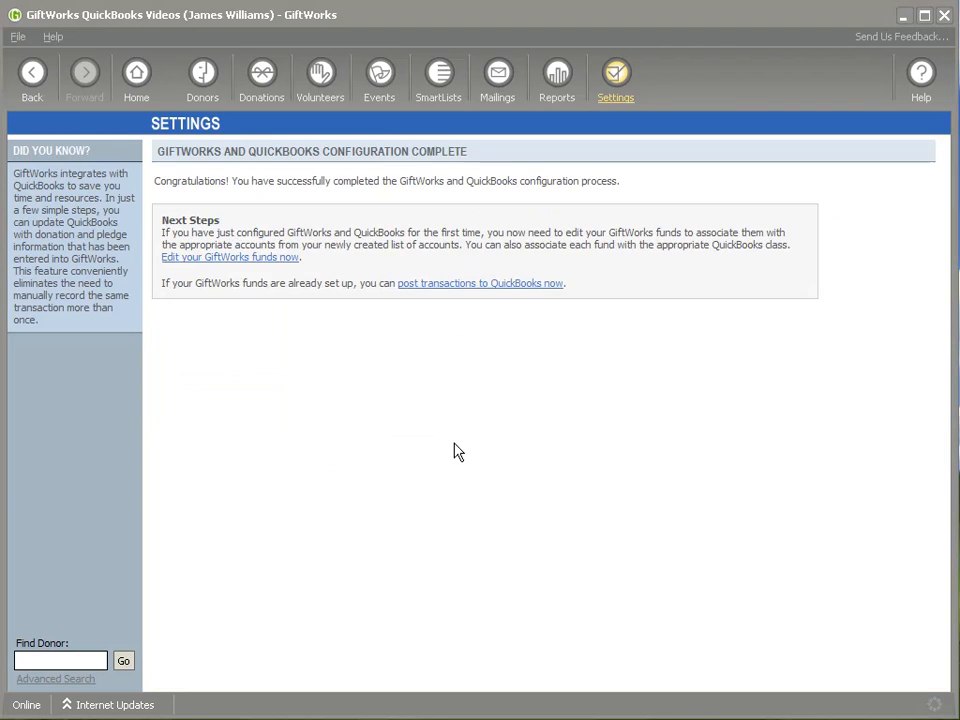
- Edit the General Fund to use the class GiftWorks Classes:General Class and save the fund
{"action": "left_click", "coordinate": [276, 258]}
{"action": "left_click", "coordinate": [199, 290]}
{"action": "left_click", "coordinate": [269, 405]}
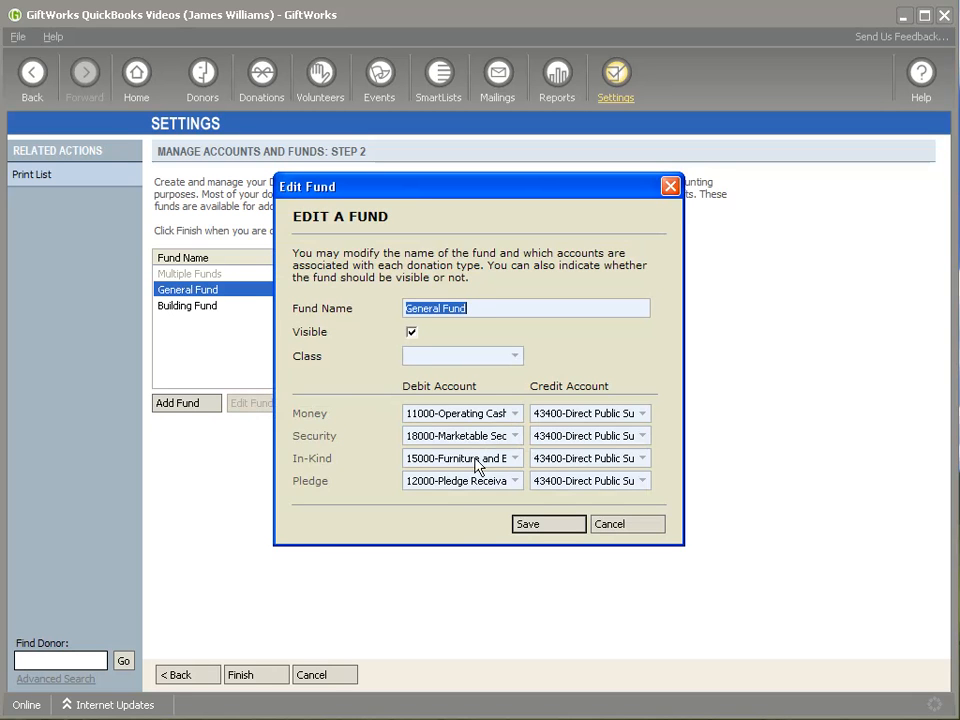
{"action": "left_click", "coordinate": [514, 358]}
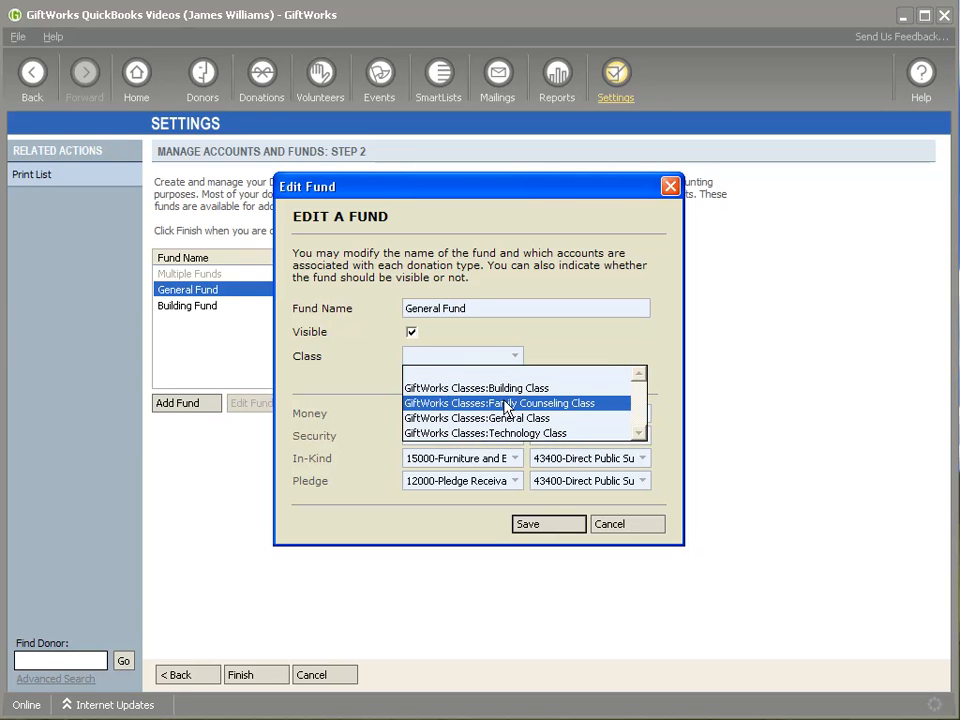
{"action": "left_click", "coordinate": [476, 418]}
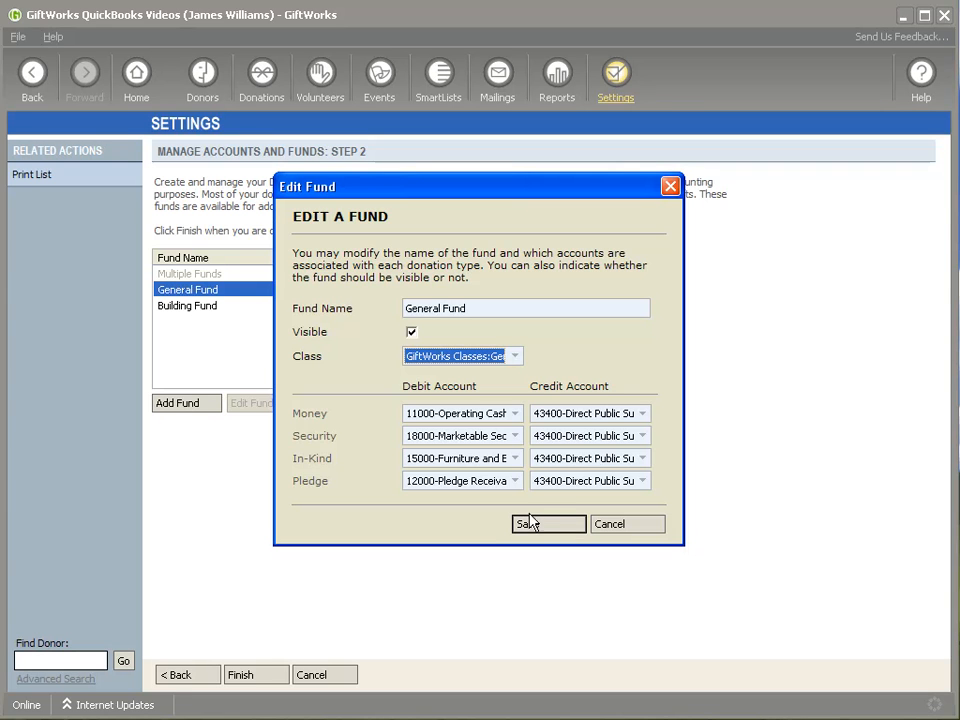
{"action": "left_click", "coordinate": [529, 522]}
- Edit the Building Fund and assign it the class GiftWorks Classes:Building Class
{"action": "left_click", "coordinate": [204, 308]}
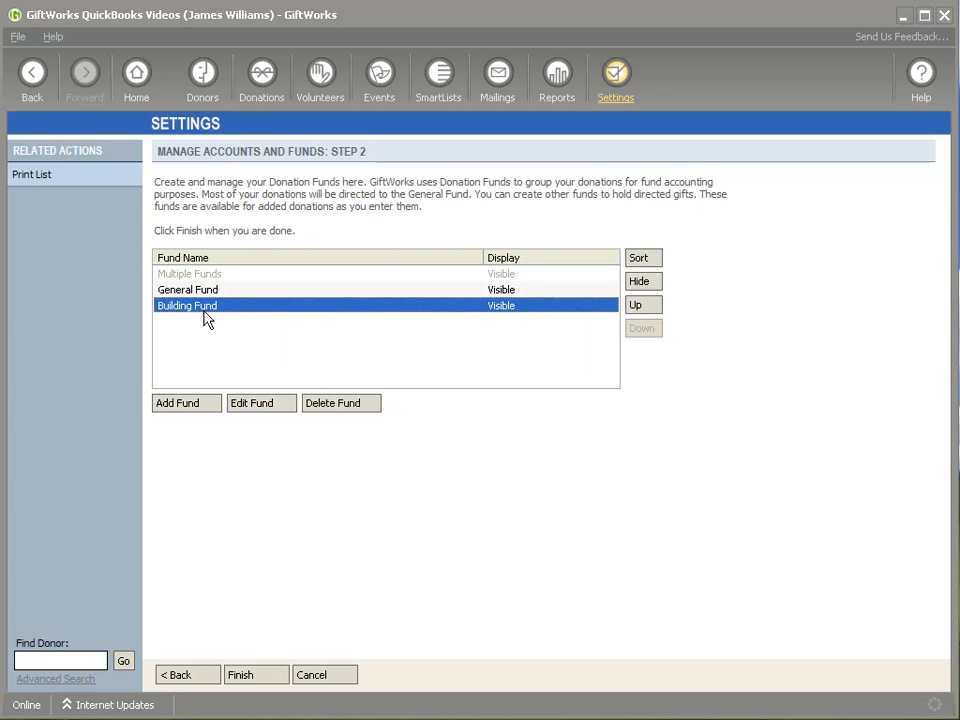
{"action": "left_click", "coordinate": [287, 405]}
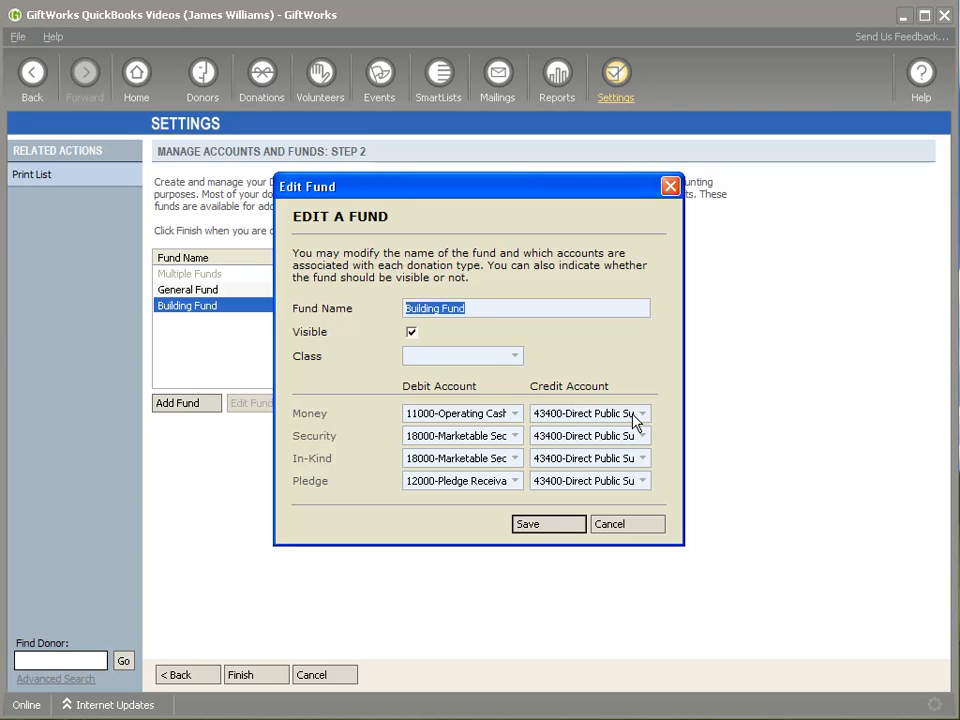
{"action": "left_click", "coordinate": [514, 359]}
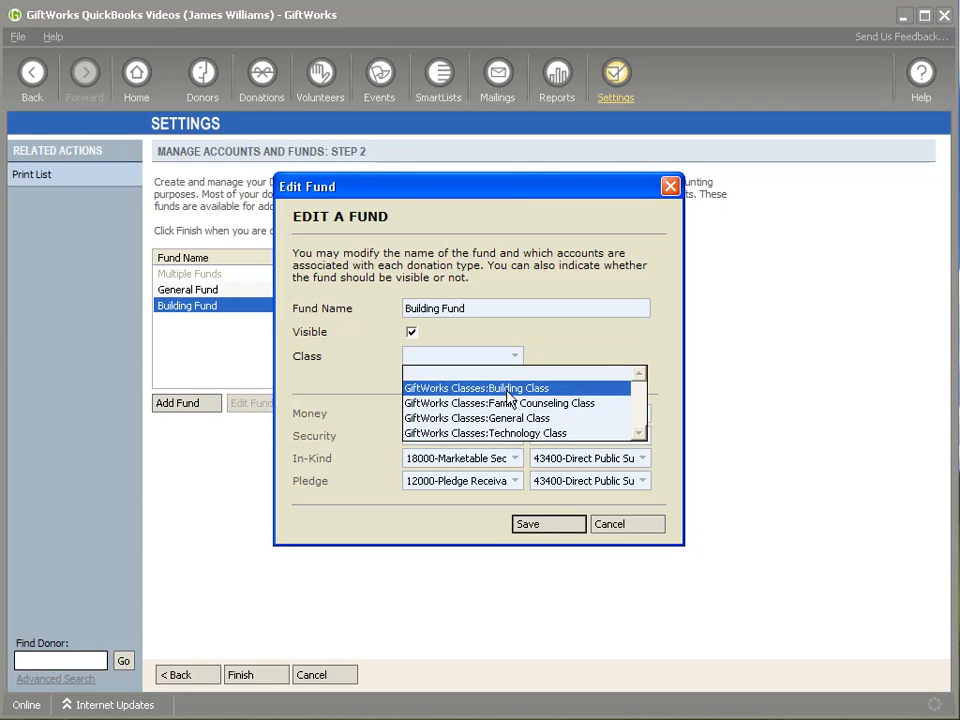
{"action": "left_click", "coordinate": [505, 388]}
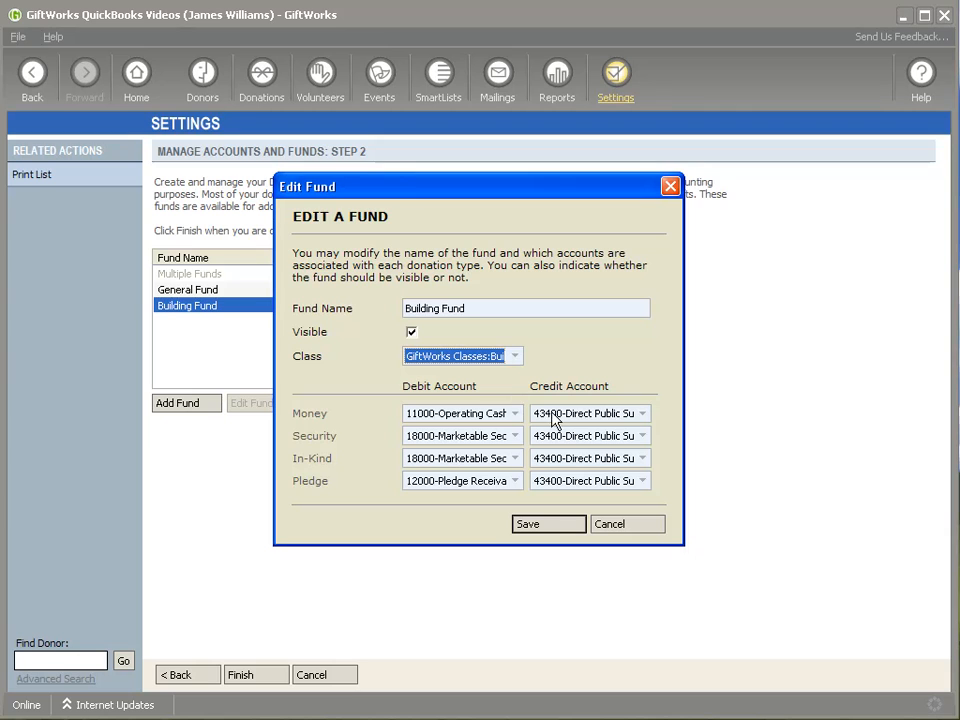
- Set the Building Fund's In-Kind credit account to 43440-Direct Public Support:Gifts in Kind - Goods, save the fund, and finish managing funds
{"action": "left_click", "coordinate": [640, 413]}
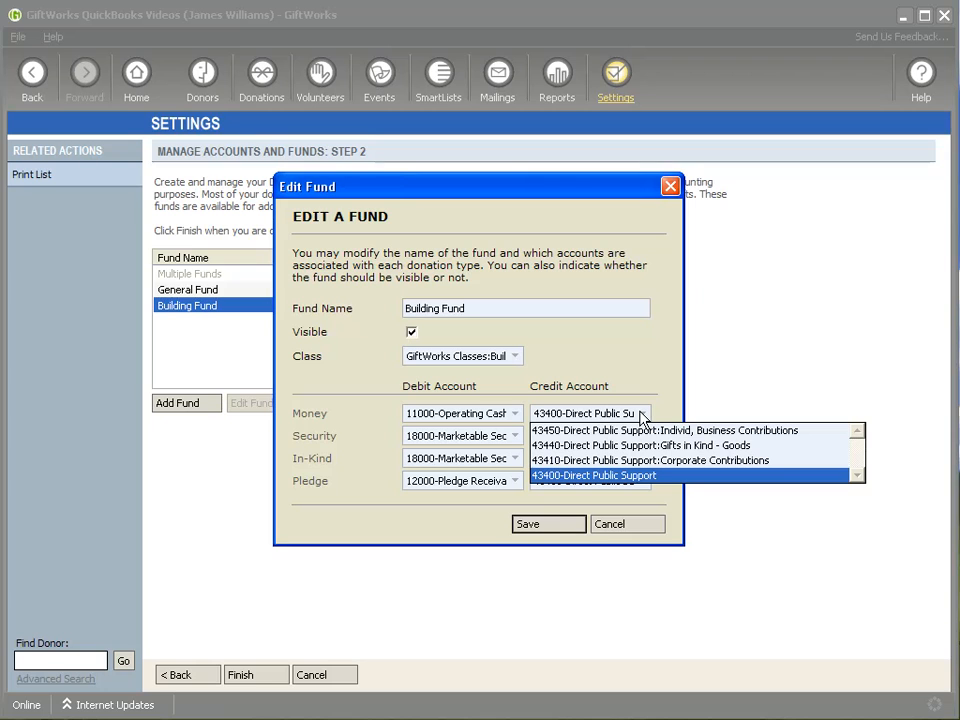
{"action": "left_click", "coordinate": [641, 415]}
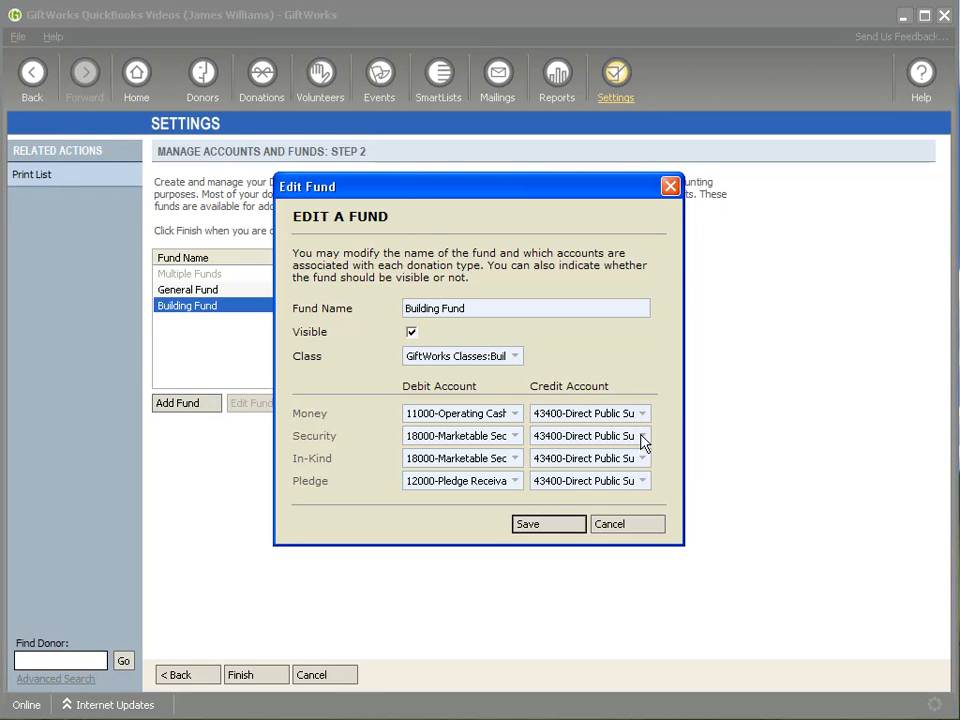
{"action": "left_click", "coordinate": [640, 459]}
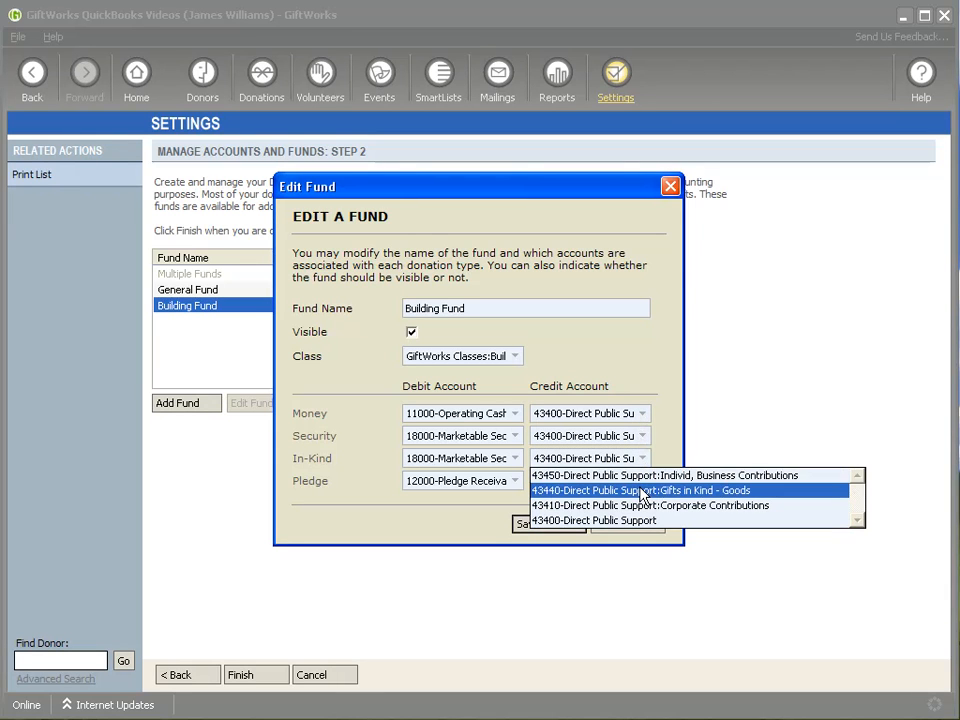
{"action": "left_click", "coordinate": [643, 492]}
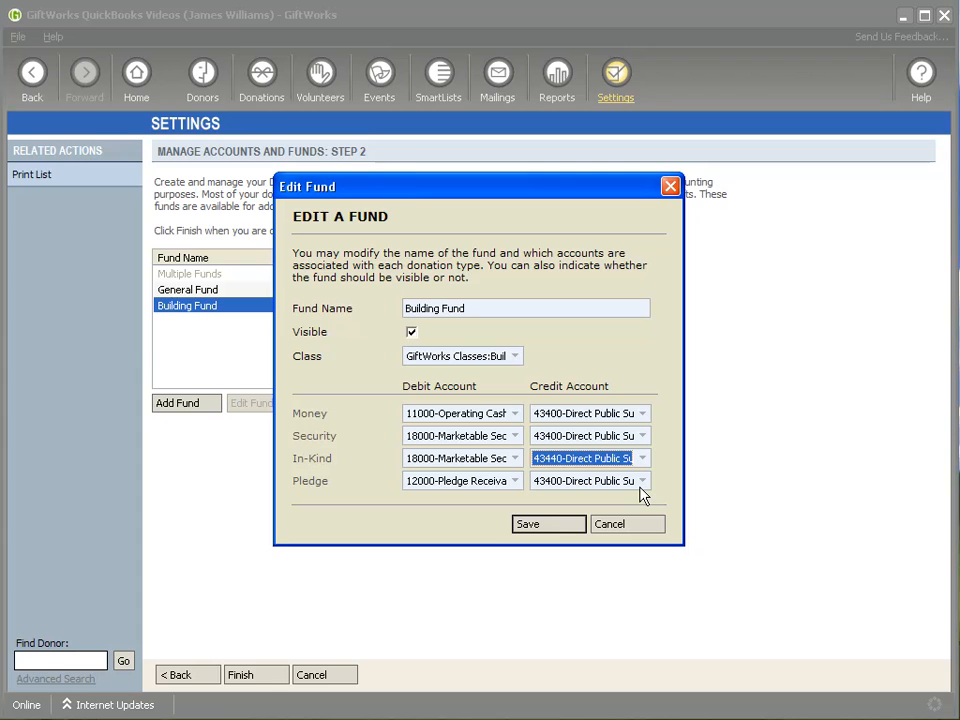
{"action": "left_click", "coordinate": [534, 533]}
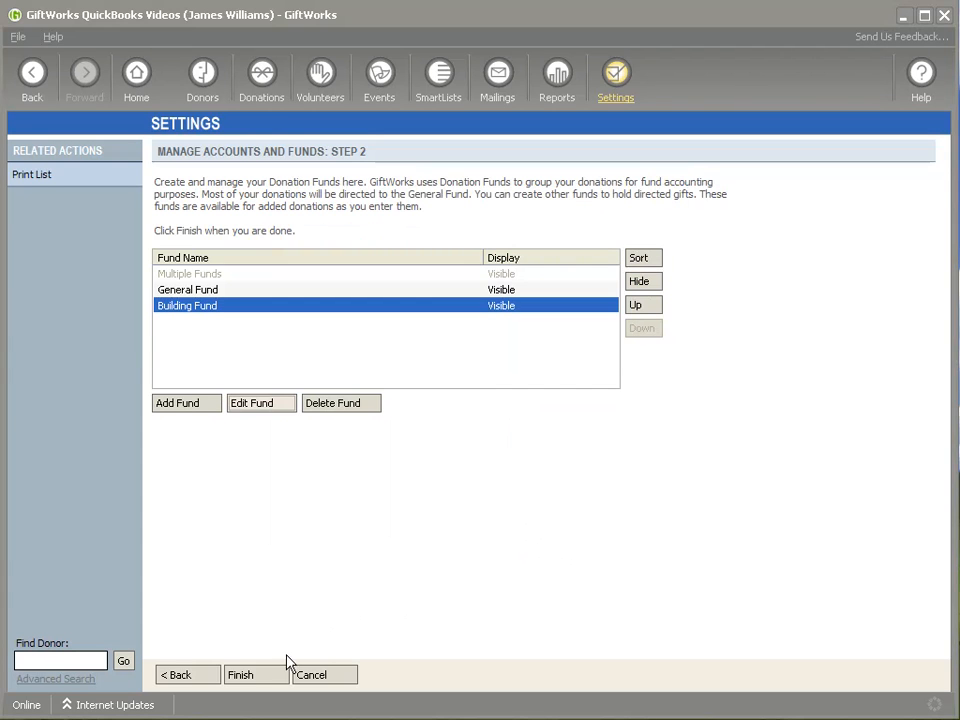
{"action": "left_click", "coordinate": [255, 680]}
{"action": "left_click", "coordinate": [462, 433]}
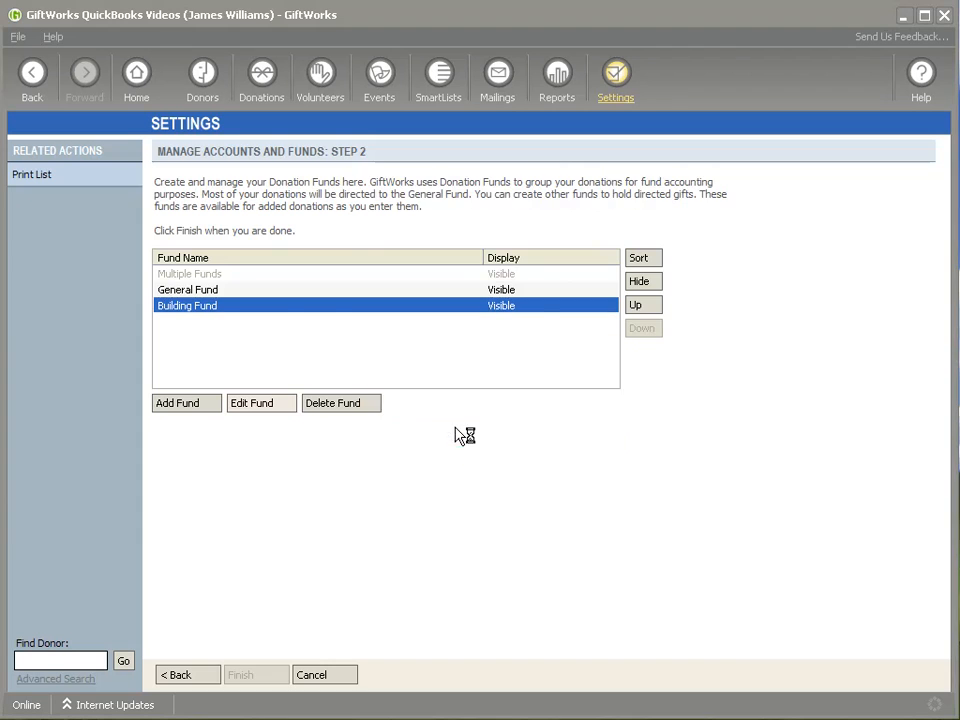
- Start a donation from Peralta House Antiques with a gift amount of $500.00, paid by check to the General Fund
{"action": "left_click", "coordinate": [199, 97]}
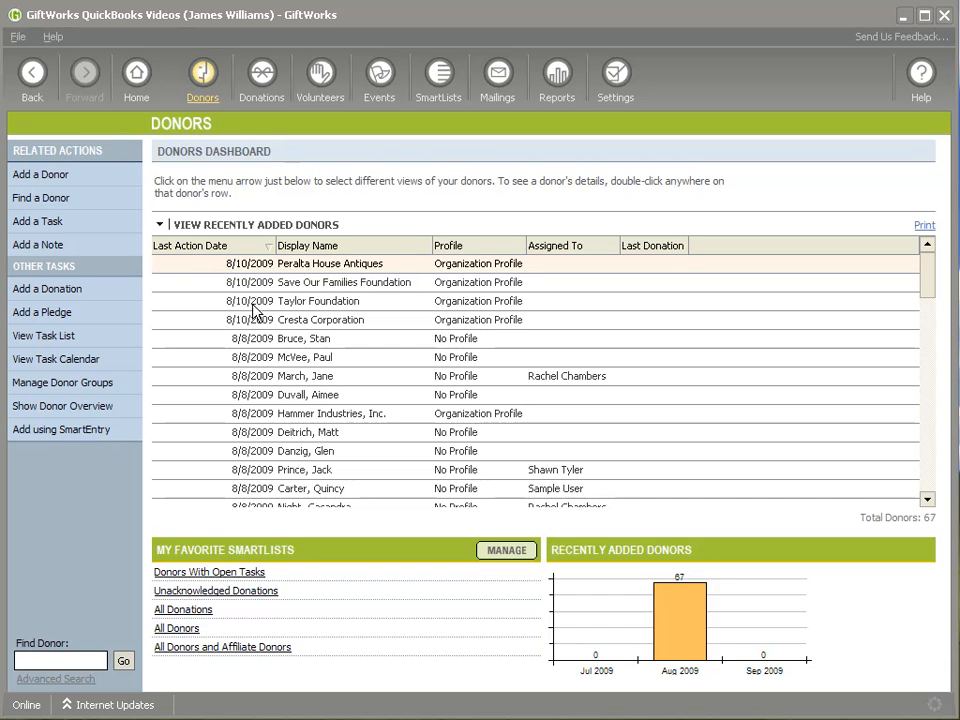
{"action": "right_click", "coordinate": [254, 264]}
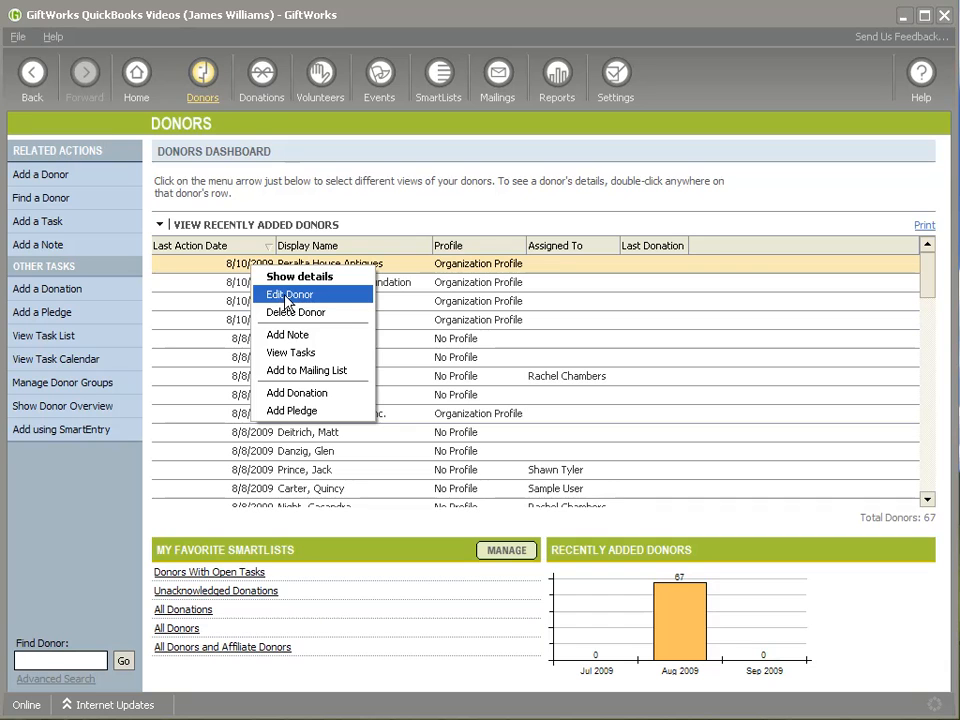
{"action": "left_click", "coordinate": [290, 393]}
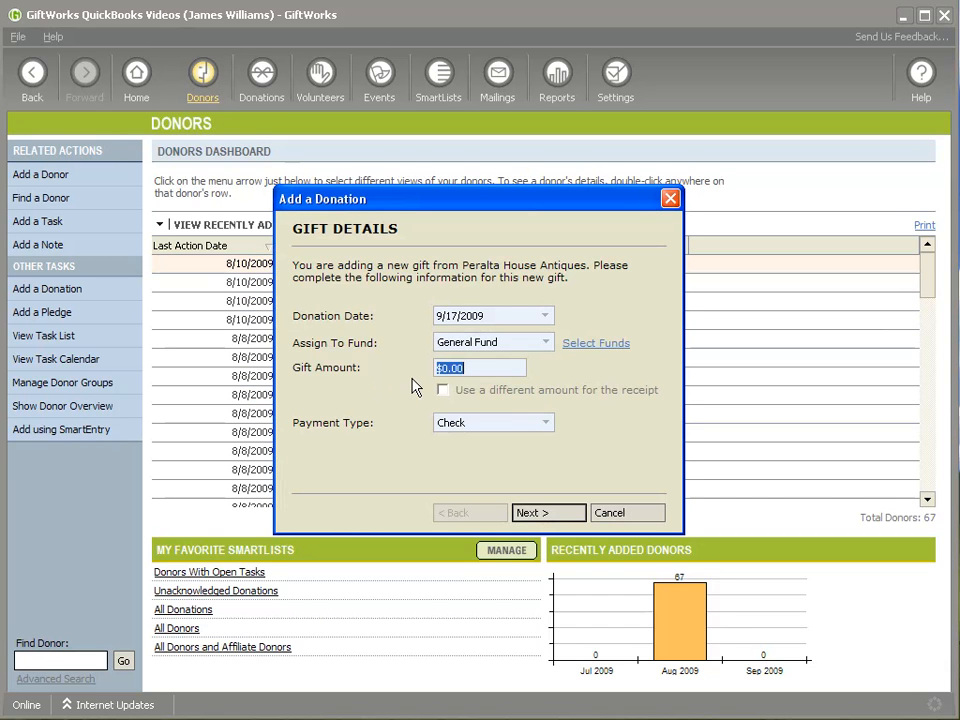
{"action": "type", "text": "5"}
{"action": "left_click", "coordinate": [538, 515]}
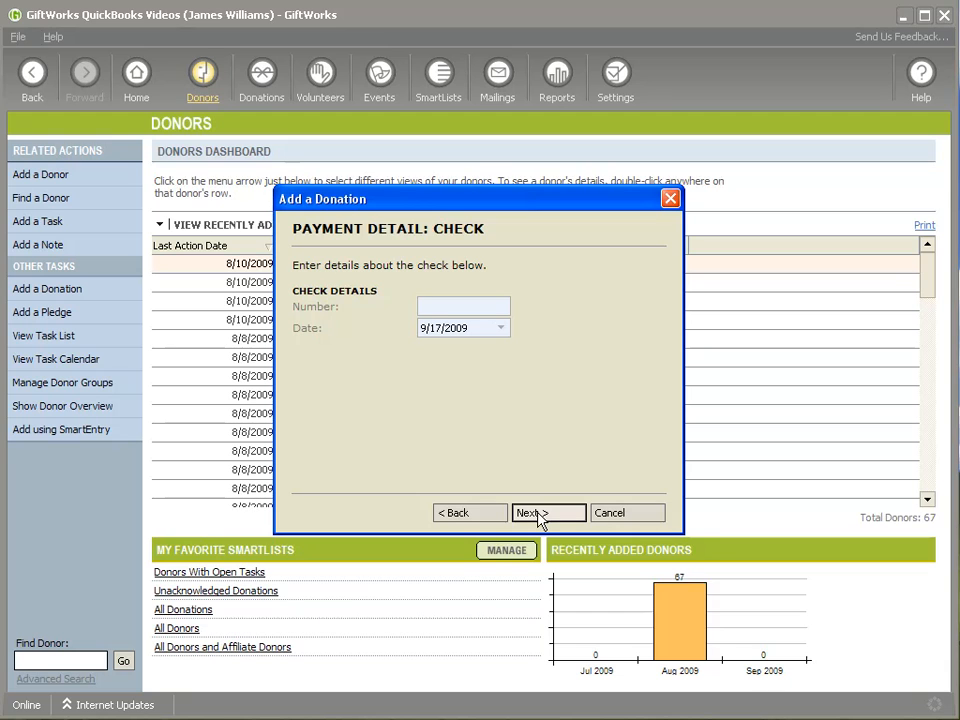
- Enter check number 12345, leave the donation options unselected, and save the Peralta House Antiques donation
{"action": "type", "text": "12345"}
{"action": "left_click", "coordinate": [545, 515]}
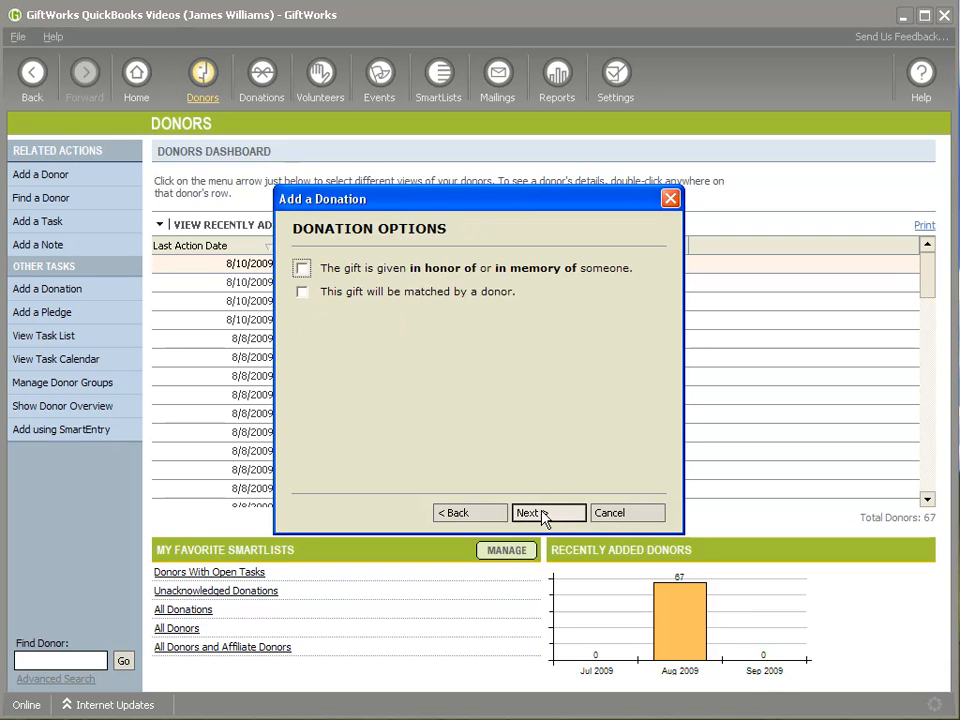
{"action": "left_click", "coordinate": [545, 515]}
{"action": "left_click", "coordinate": [545, 514]}
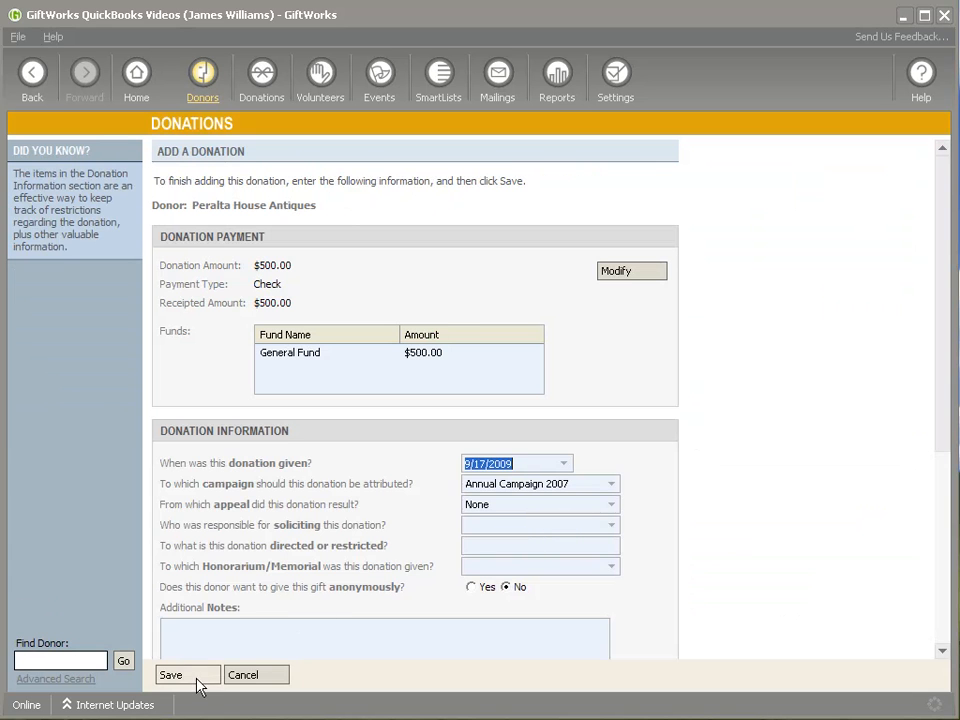
{"action": "left_click", "coordinate": [198, 680]}
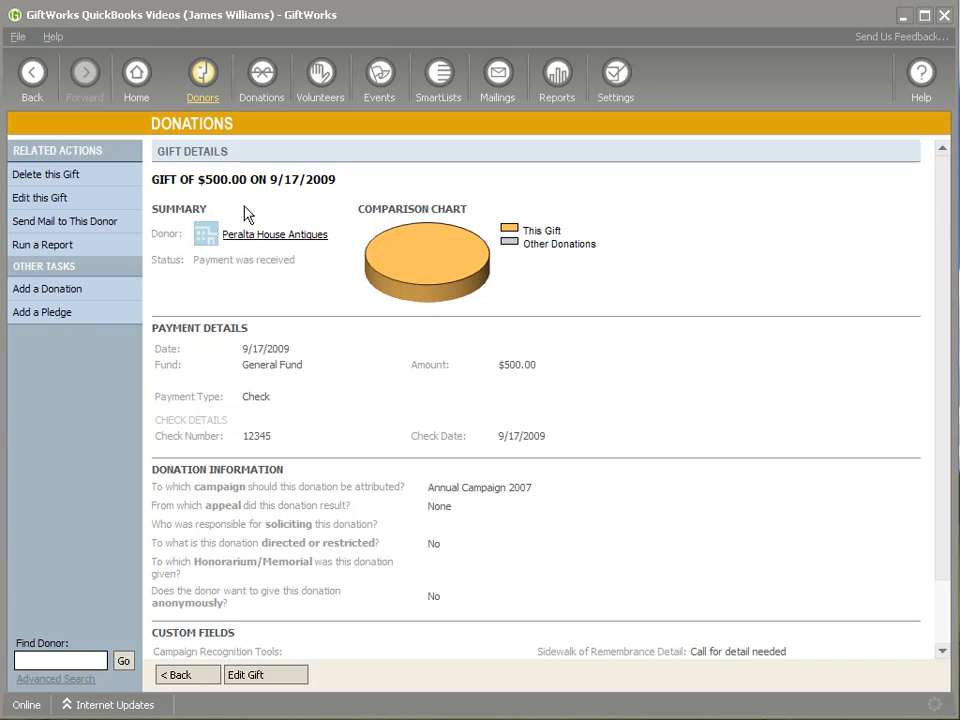
- Add and save a $1,000 pledge for the first individual in the recently added donors list, with 4 monthly payments by check
{"action": "left_click", "coordinate": [31, 72]}
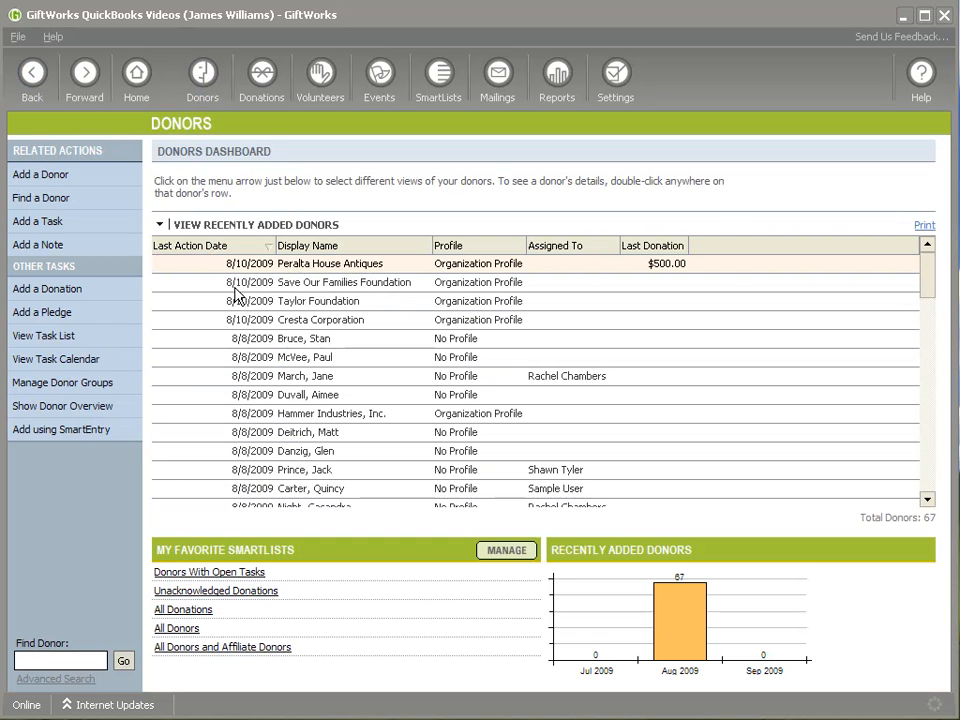
{"action": "right_click", "coordinate": [262, 344]}
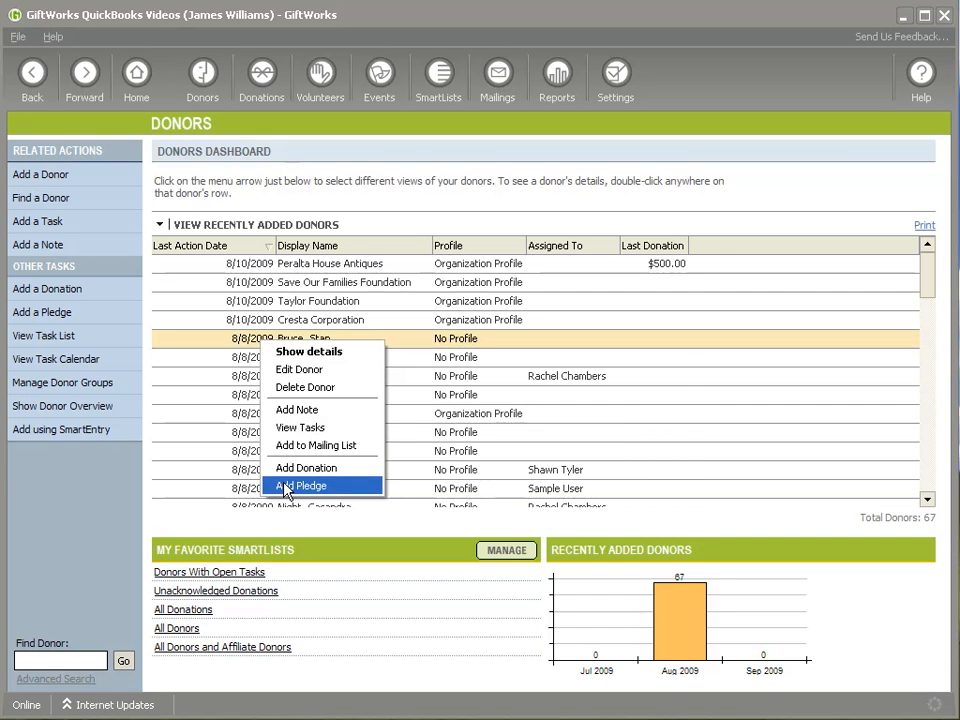
{"action": "left_click", "coordinate": [300, 486]}
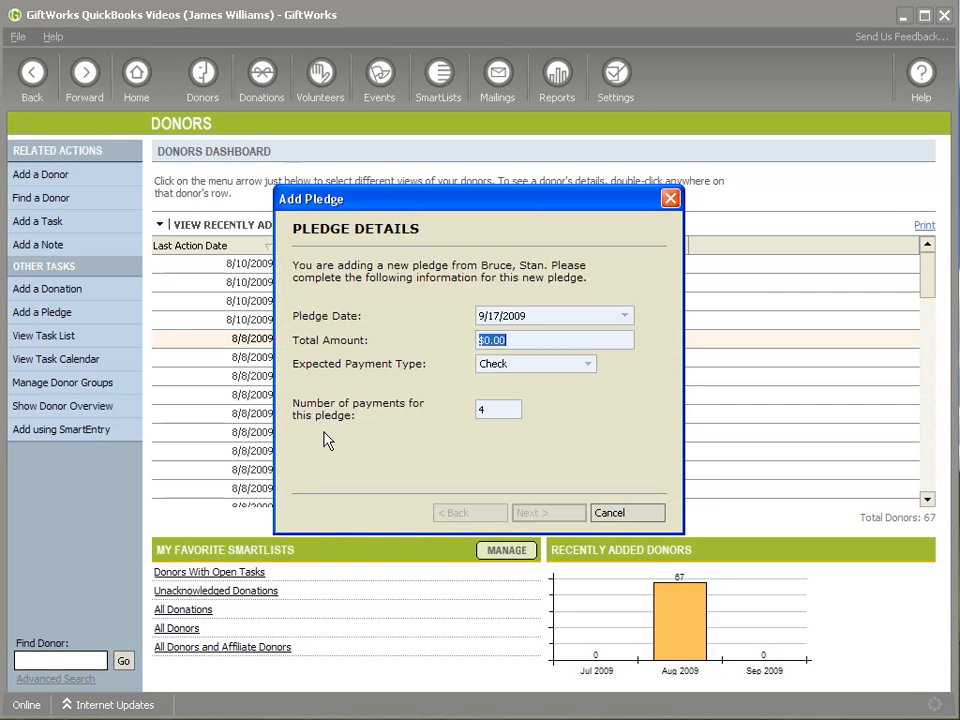
{"action": "type", "text": "1"}
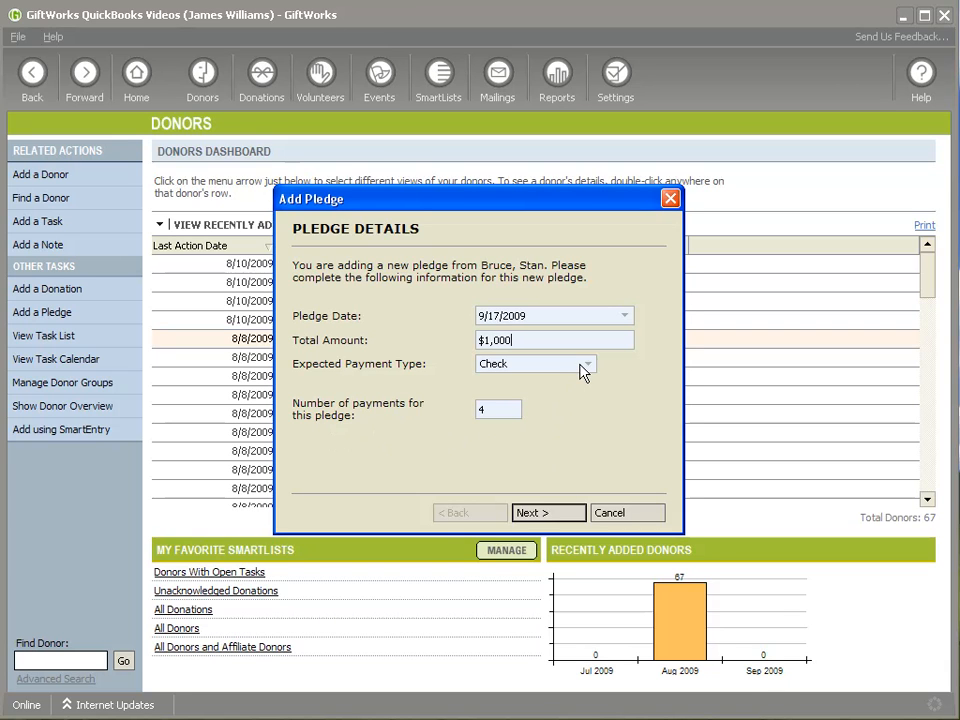
{"action": "left_click", "coordinate": [541, 514]}
{"action": "left_click", "coordinate": [540, 515]}
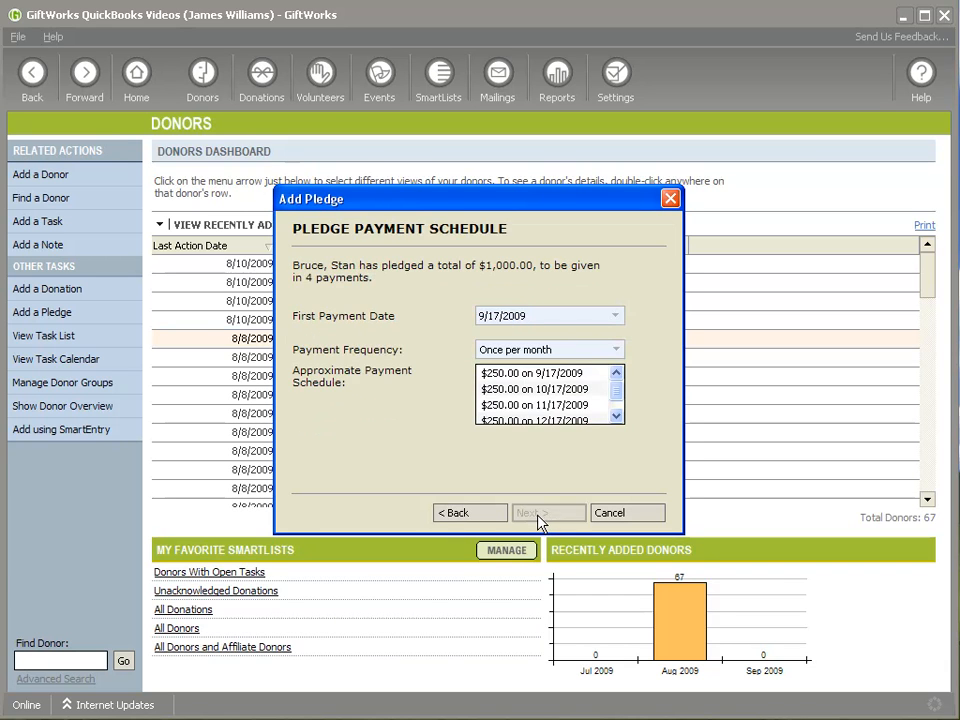
{"action": "left_click", "coordinate": [540, 516]}
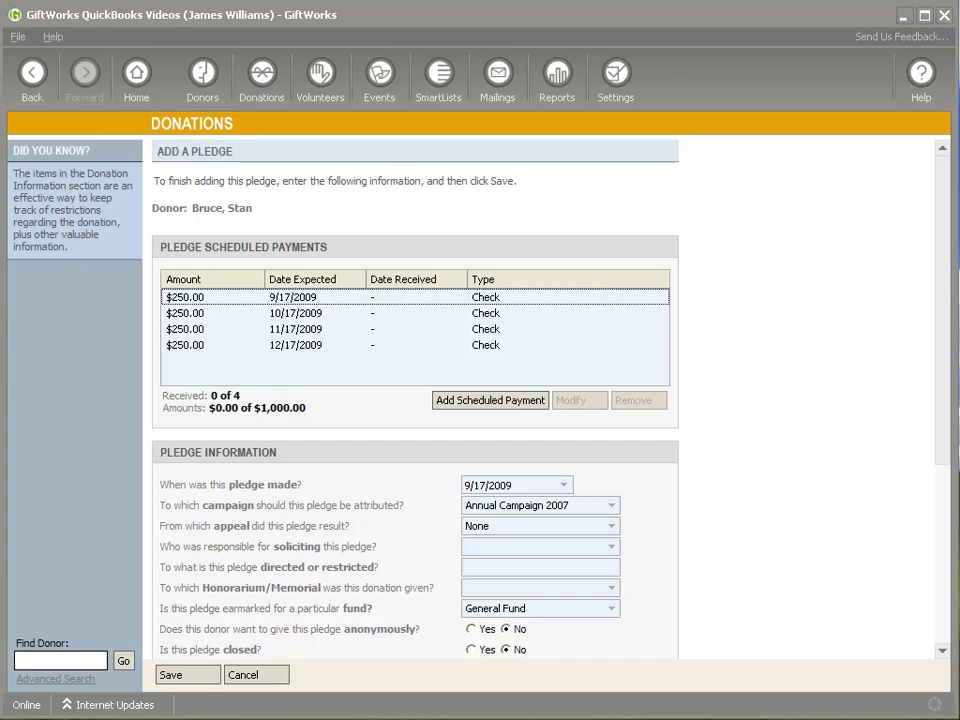
{"action": "left_click", "coordinate": [207, 674]}
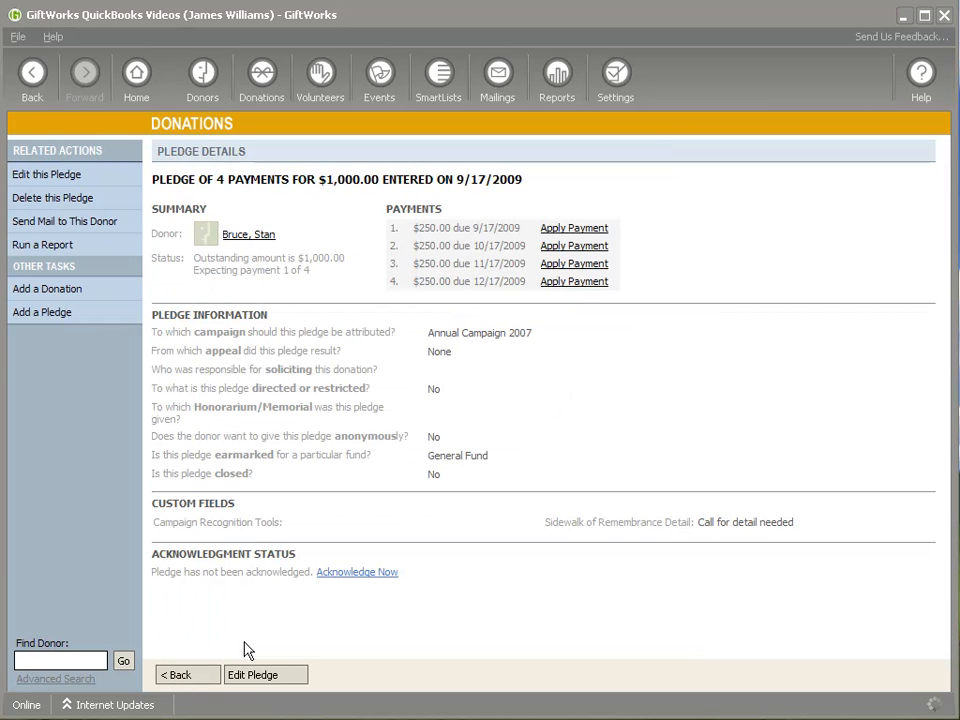
- Apply the pledge's first $250.00 payment to the Building Fund by check number 12346, without donor matching, and finish the payment
{"action": "left_click", "coordinate": [594, 229]}
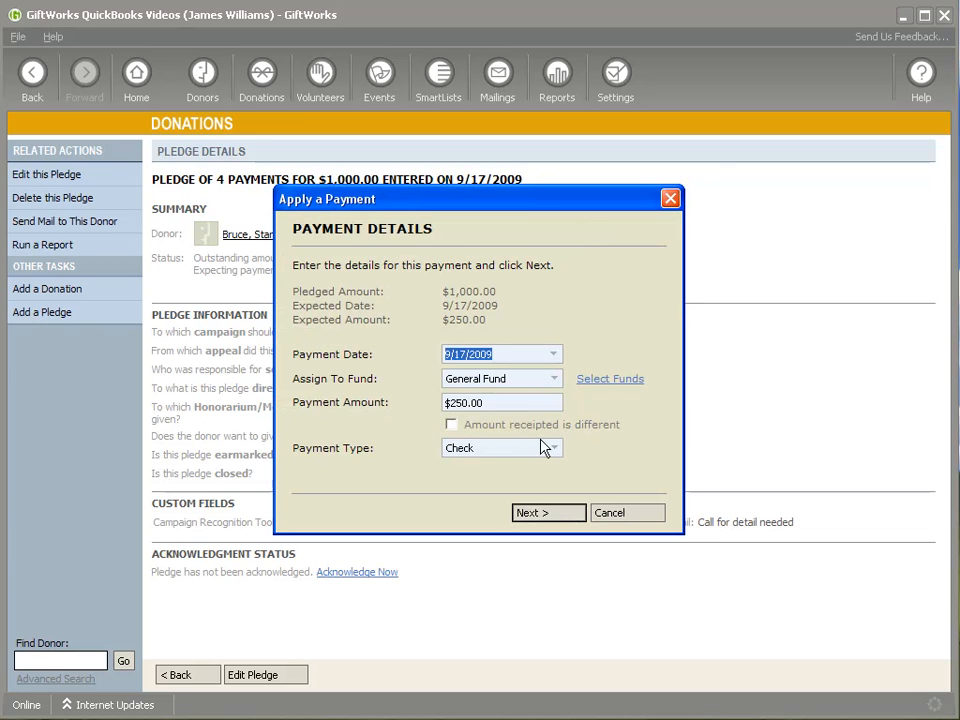
{"action": "left_click", "coordinate": [553, 379]}
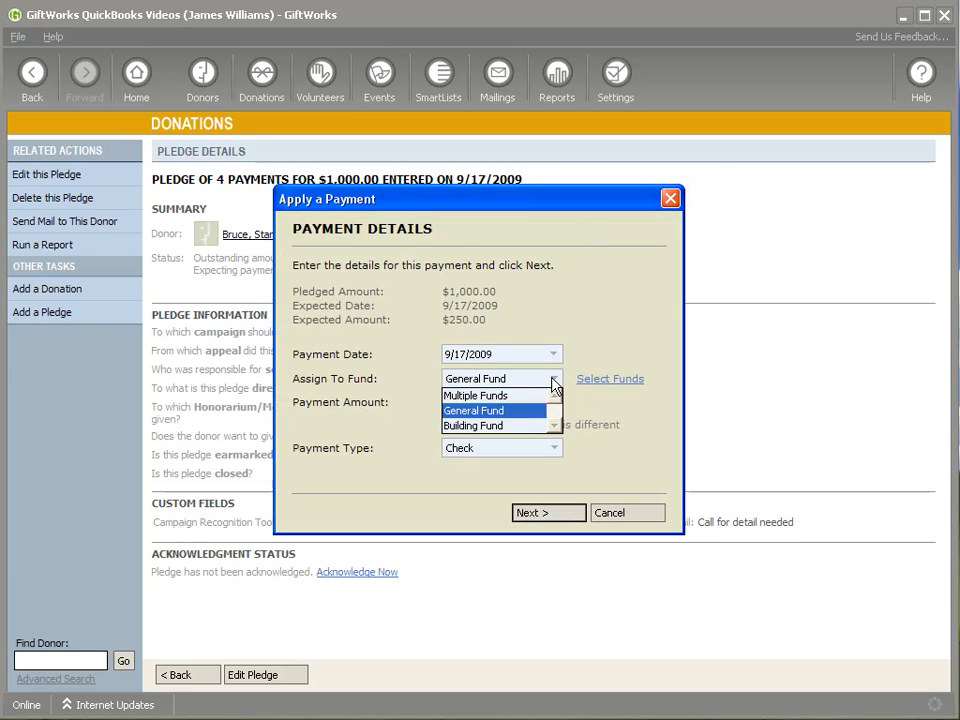
{"action": "left_click", "coordinate": [502, 425]}
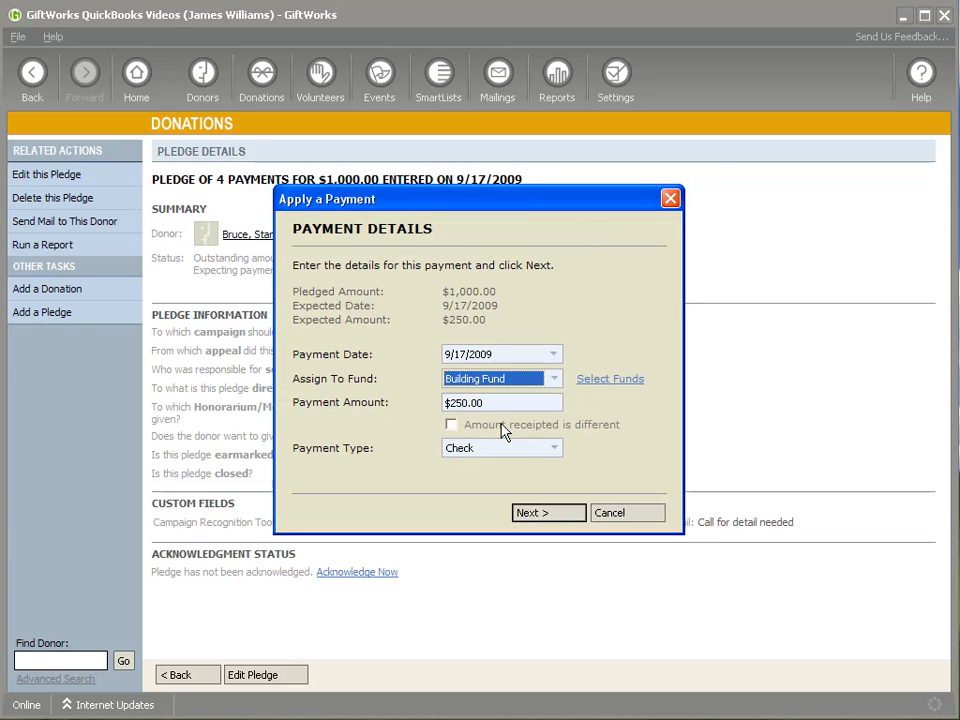
{"action": "left_click", "coordinate": [538, 513]}
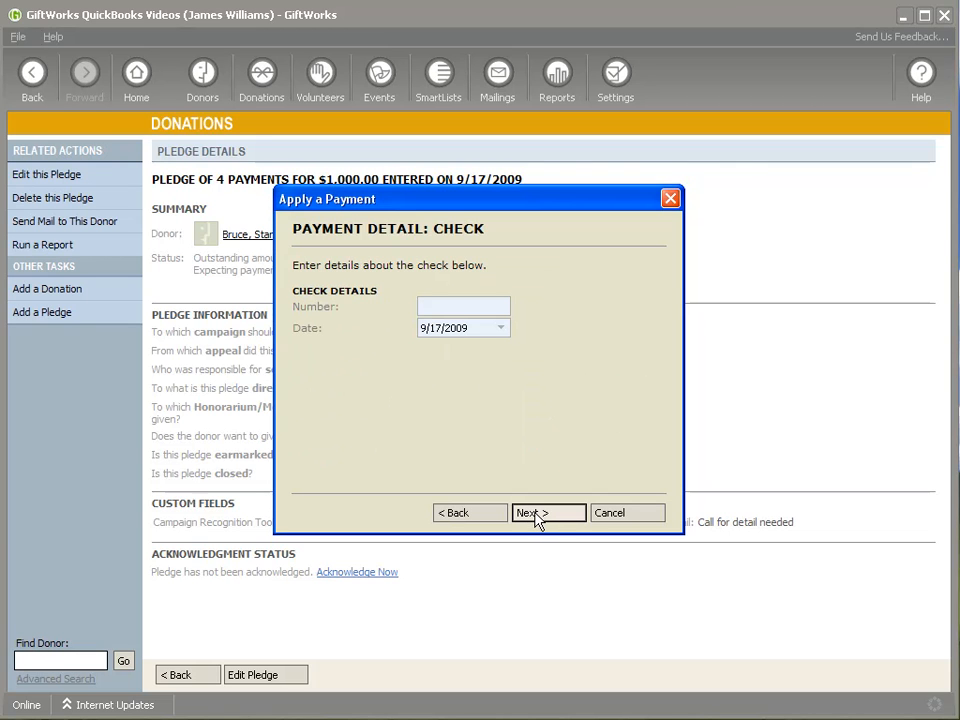
{"action": "type", "text": "12346"}
{"action": "left_click", "coordinate": [548, 514]}
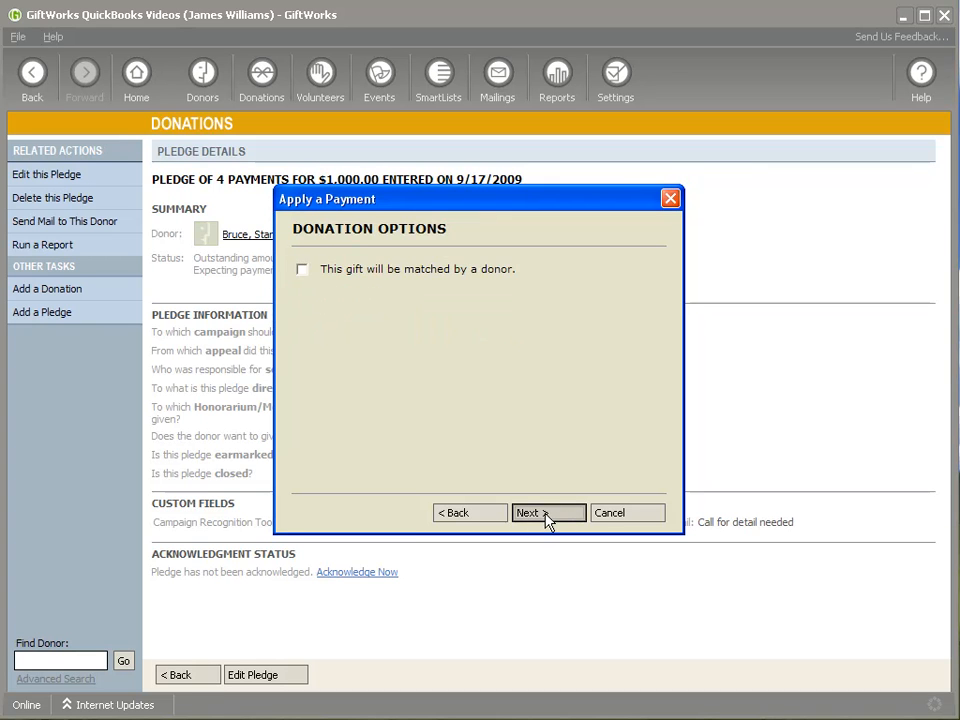
{"action": "left_click", "coordinate": [548, 514]}
{"action": "left_click", "coordinate": [546, 514]}
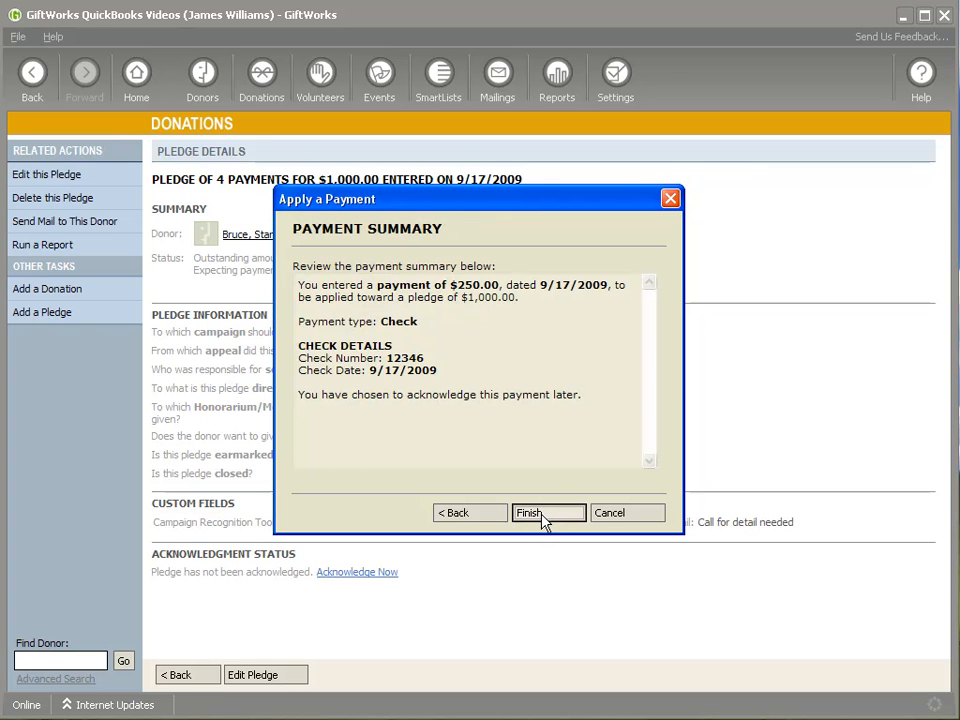
{"action": "left_click", "coordinate": [545, 514]}
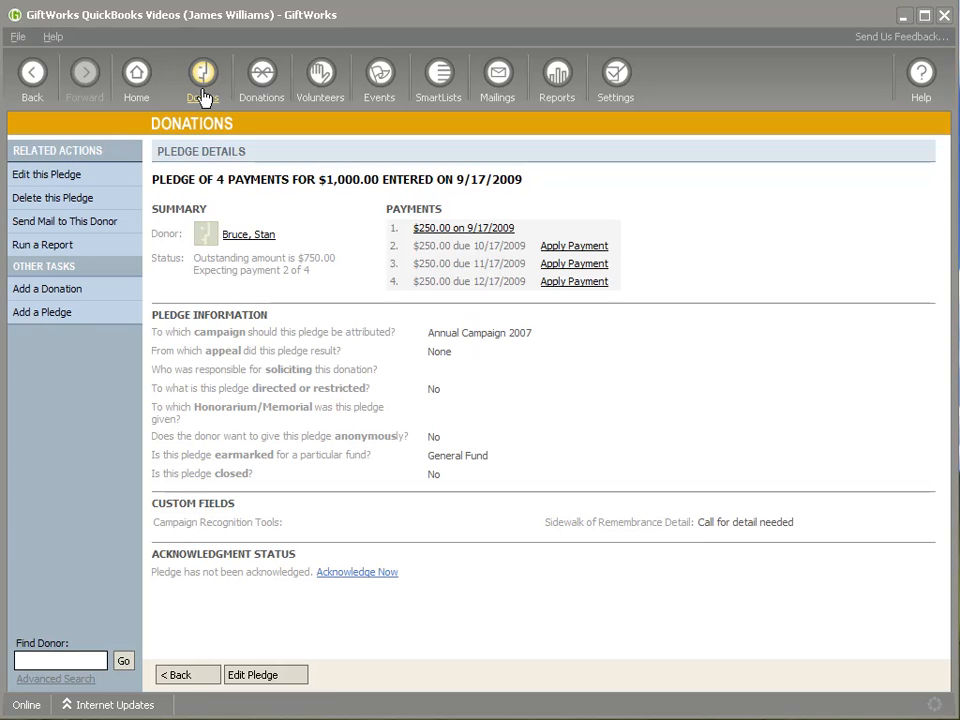
- Review the donation and pledge transactions in the detailed transaction register, then return to the settings overview
{"action": "left_click", "coordinate": [618, 95]}
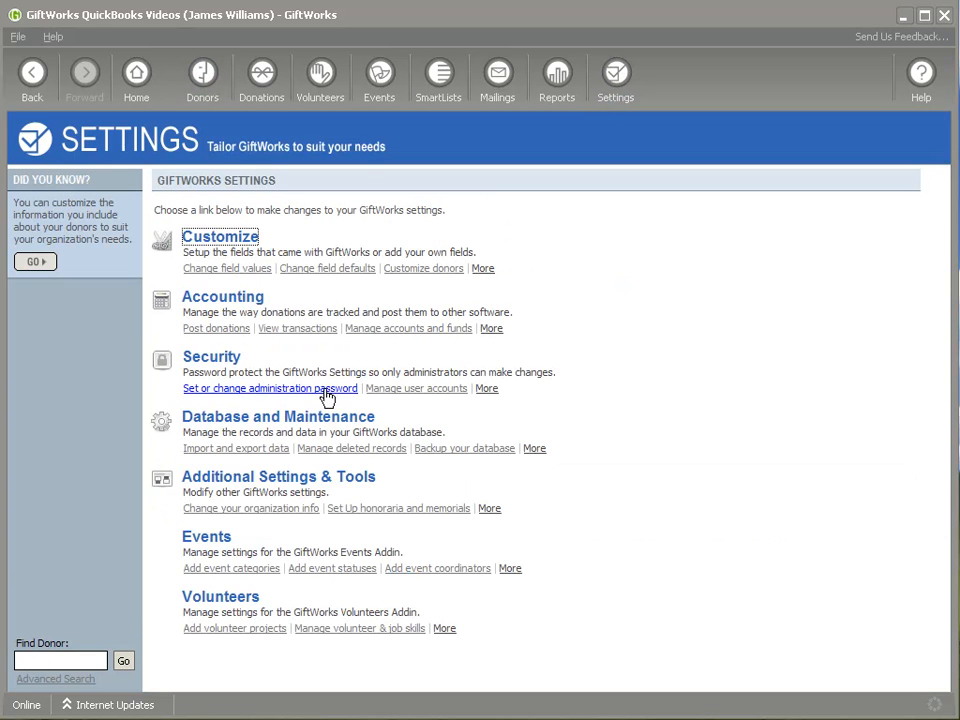
{"action": "left_click", "coordinate": [296, 330]}
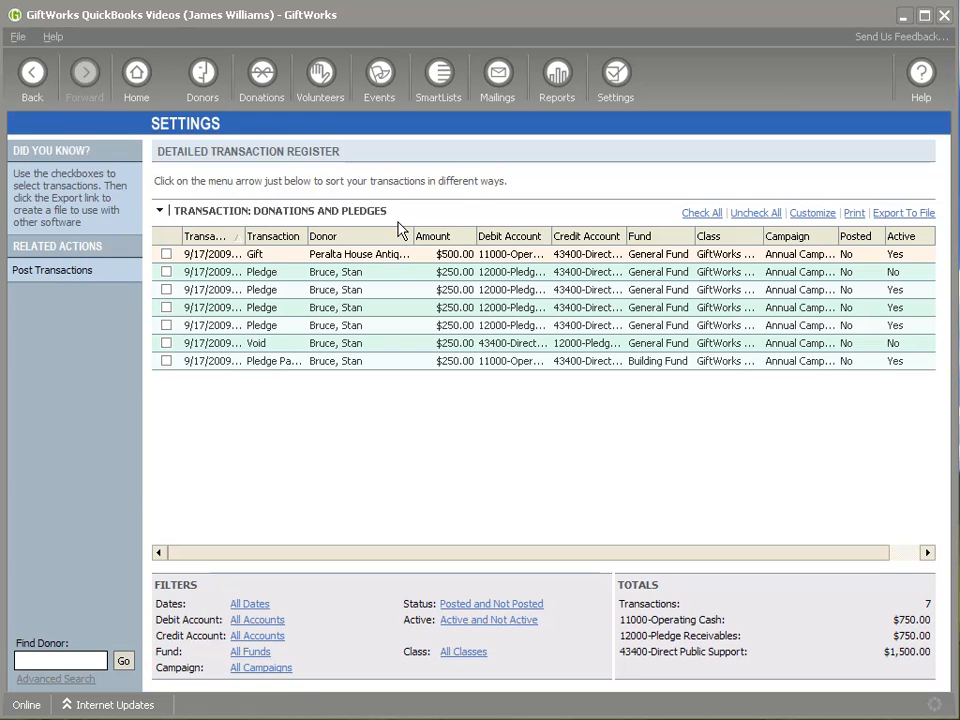
{"action": "left_click", "coordinate": [614, 100]}
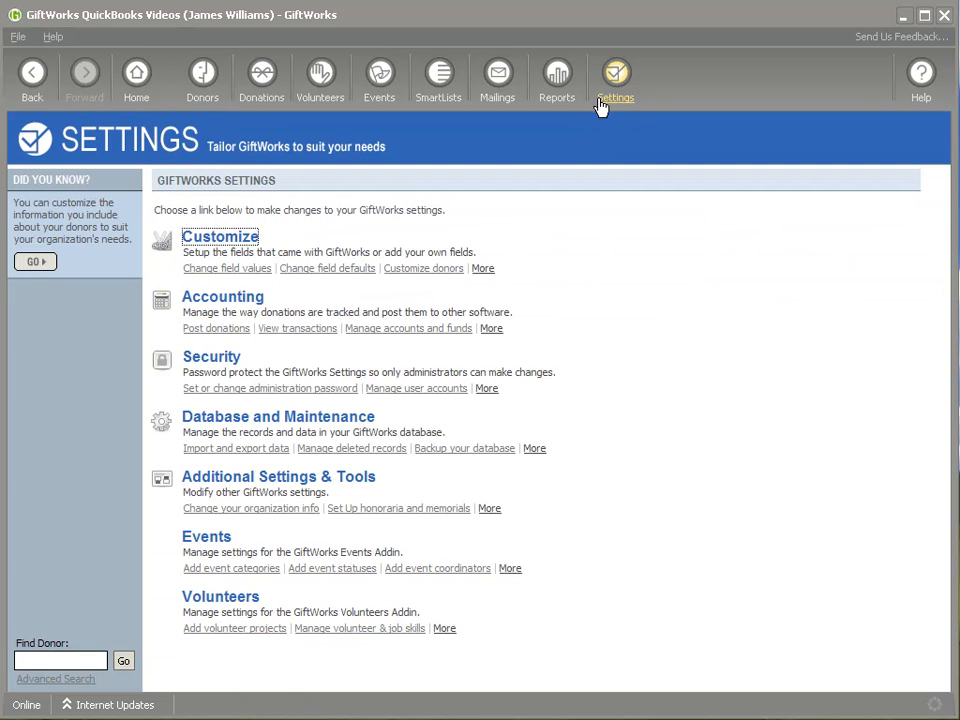
- Start posting donation transactions for the date range 9/17/2009 to 9/17/2009
{"action": "left_click", "coordinate": [222, 330]}
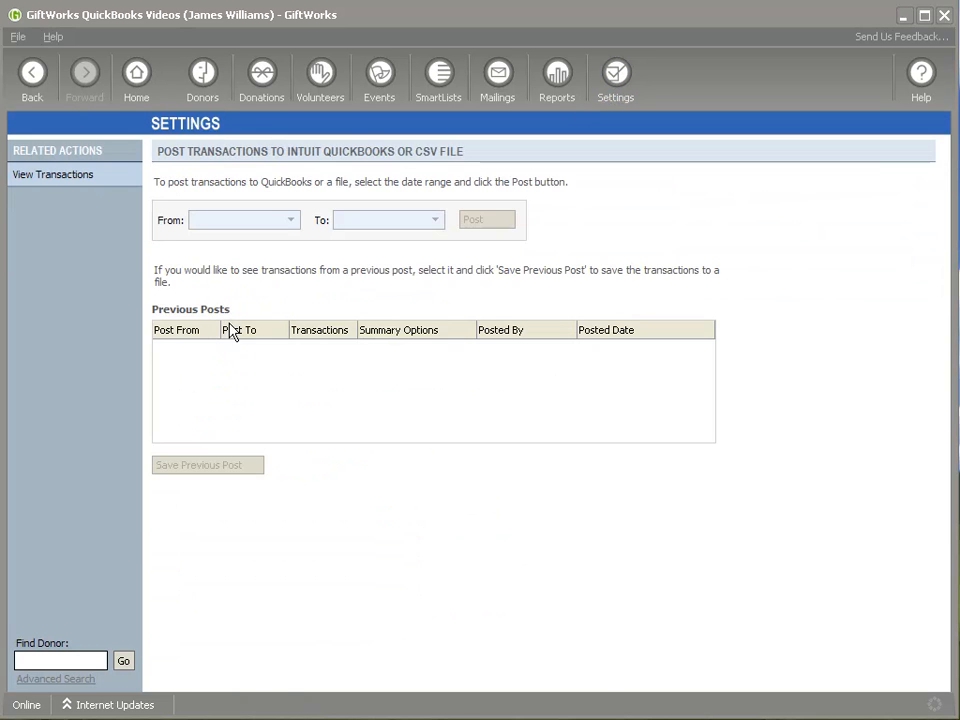
{"action": "left_click", "coordinate": [291, 222]}
{"action": "left_click", "coordinate": [282, 298]}
{"action": "left_click", "coordinate": [436, 222]}
{"action": "left_click", "coordinate": [428, 298]}
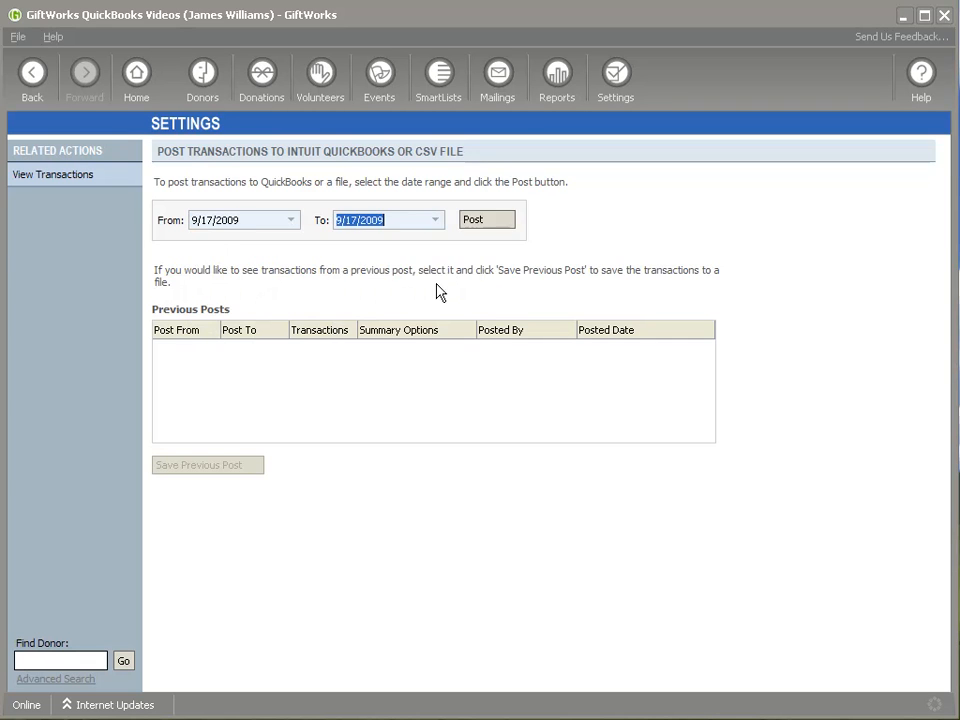
{"action": "left_click", "coordinate": [480, 220]}
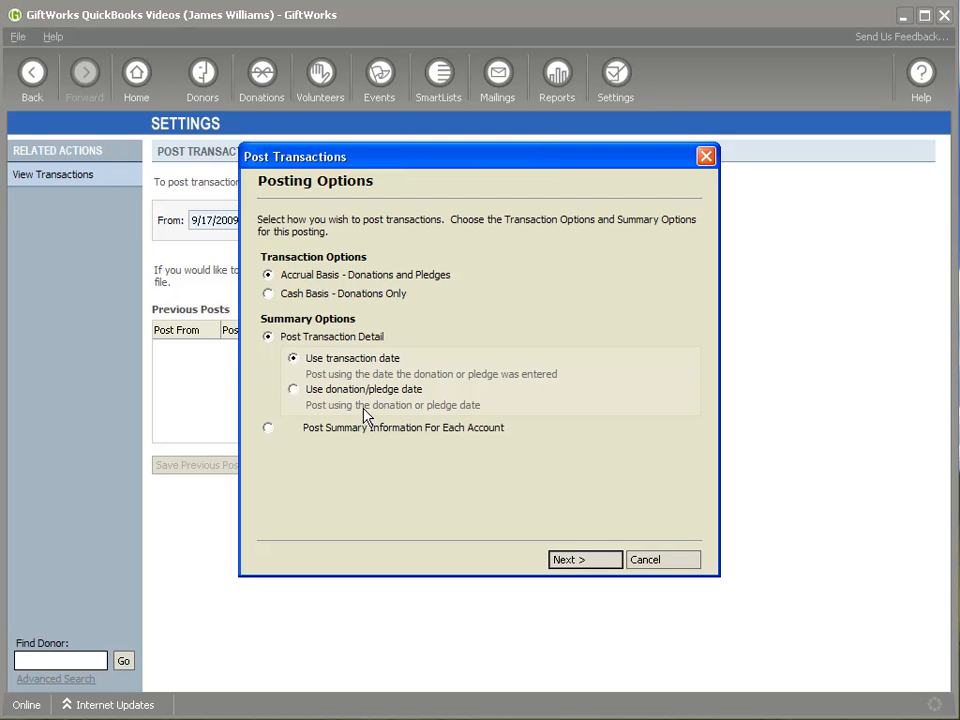
- Post all listed transactions to QuickBooks on an accrual basis, with transaction detail and transaction dates, and finish the posting
{"action": "left_click", "coordinate": [269, 428]}
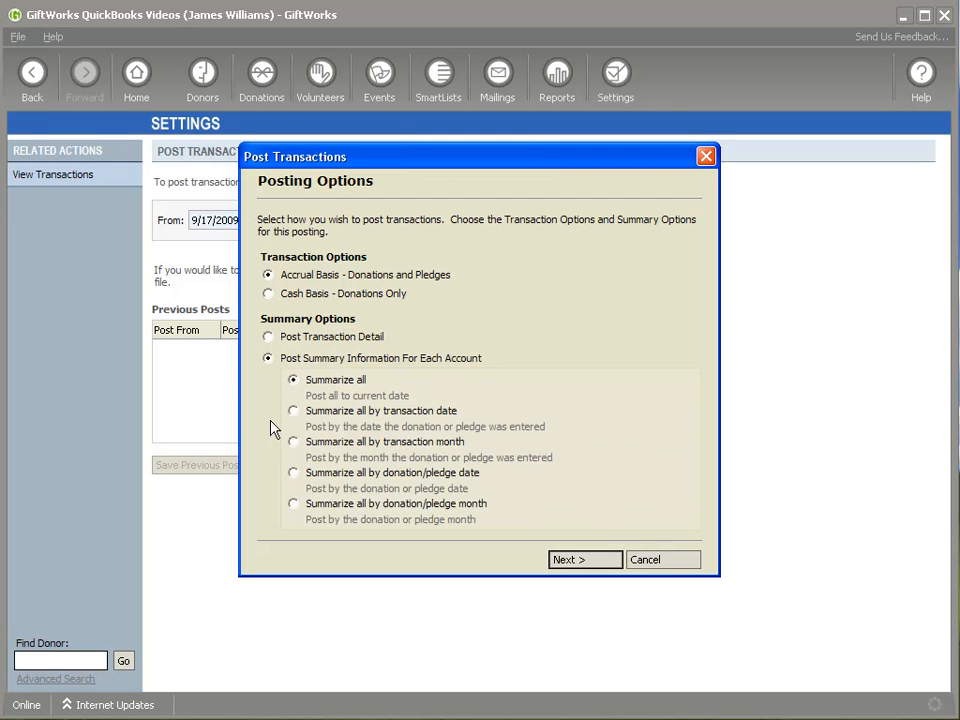
{"action": "left_click", "coordinate": [268, 337]}
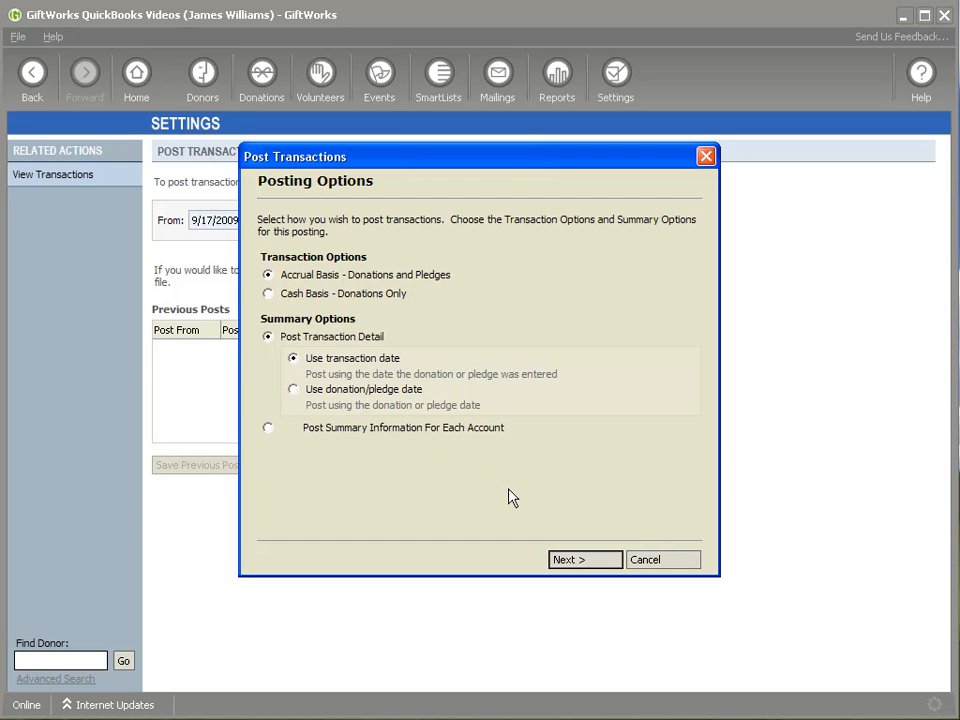
{"action": "left_click", "coordinate": [571, 562]}
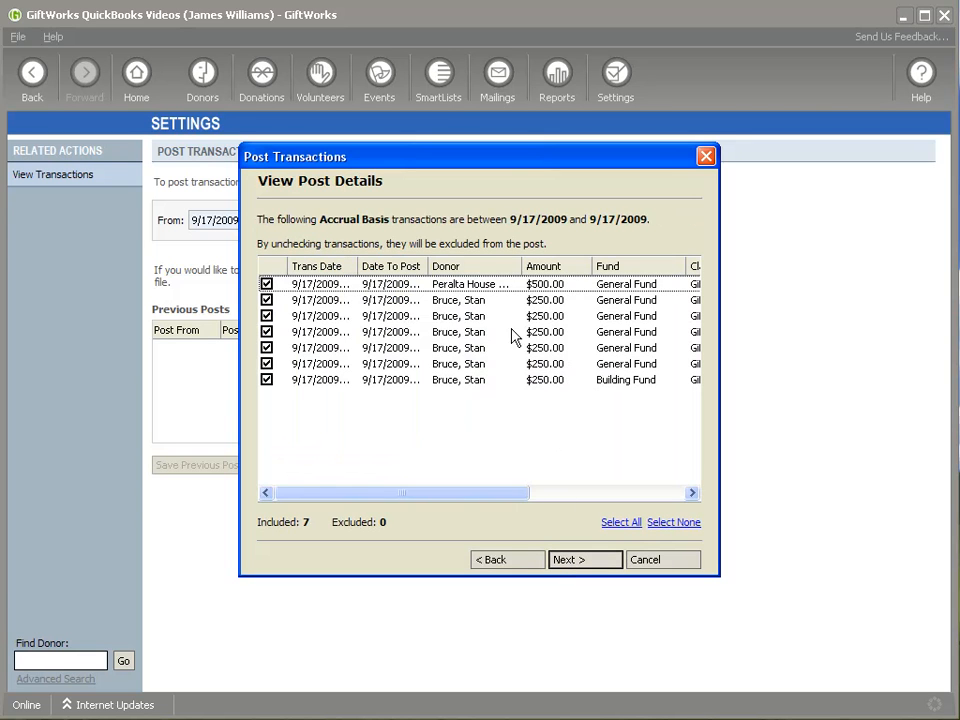
{"action": "left_click", "coordinate": [574, 561]}
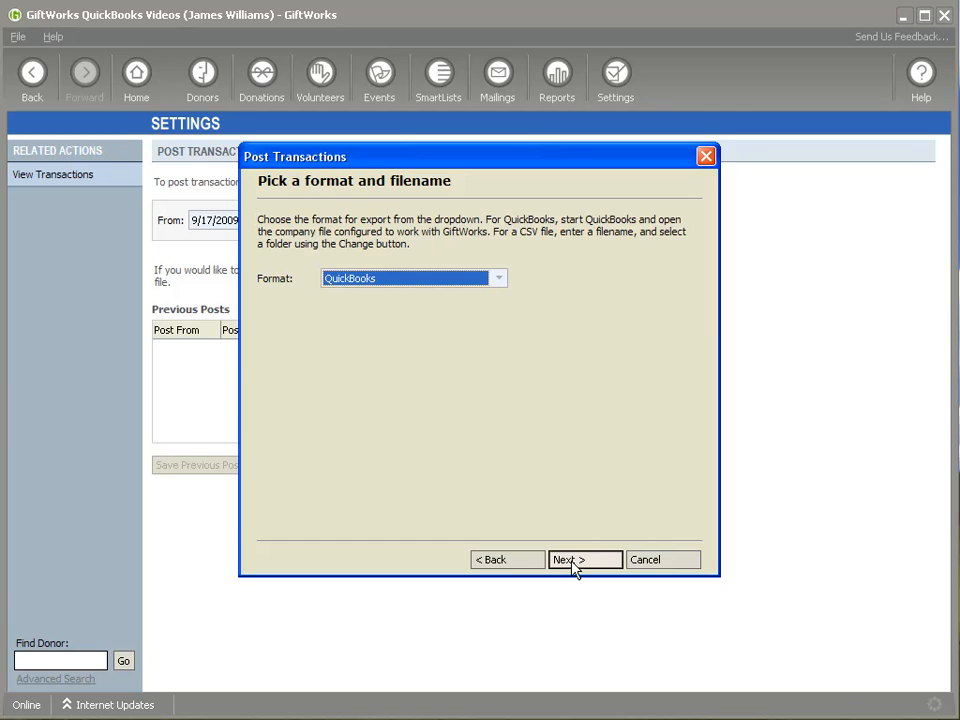
{"action": "left_click", "coordinate": [499, 279]}
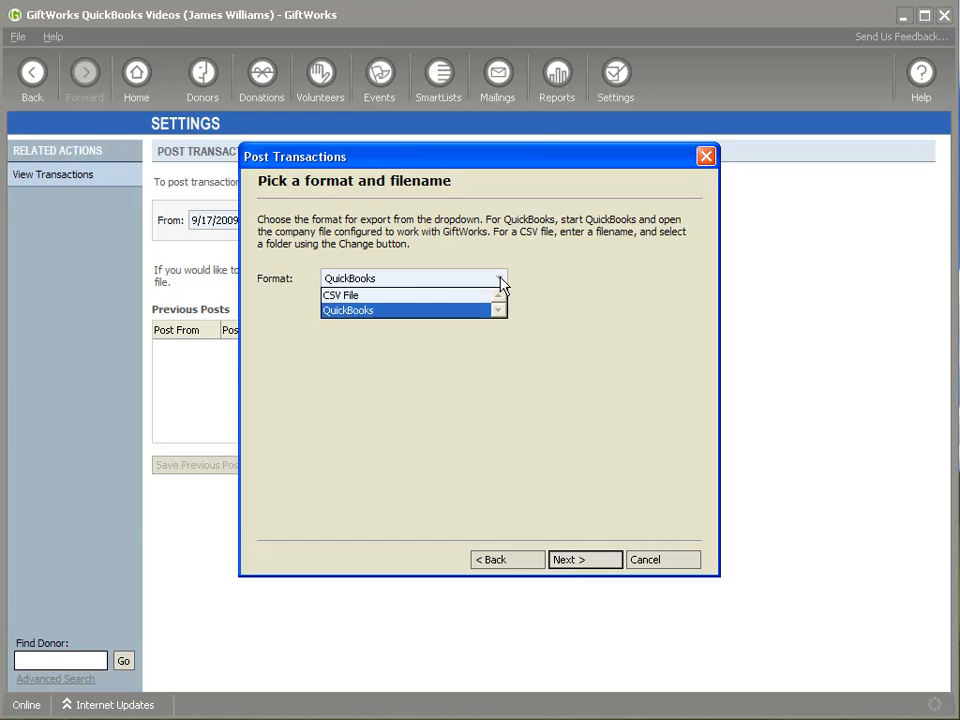
{"action": "left_click", "coordinate": [500, 279]}
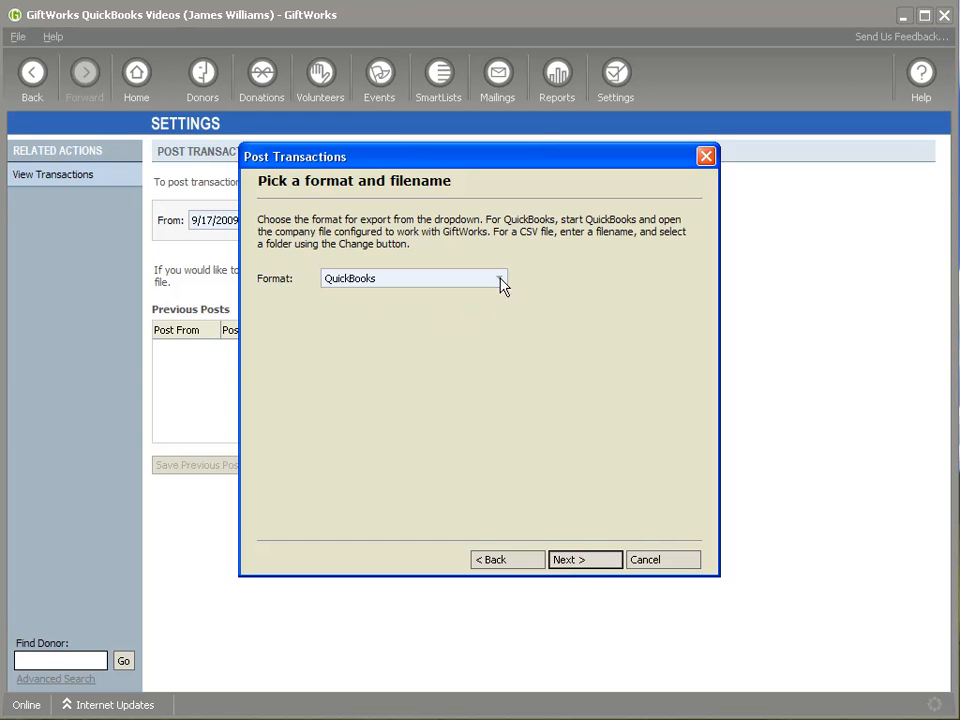
{"action": "left_click", "coordinate": [574, 563]}
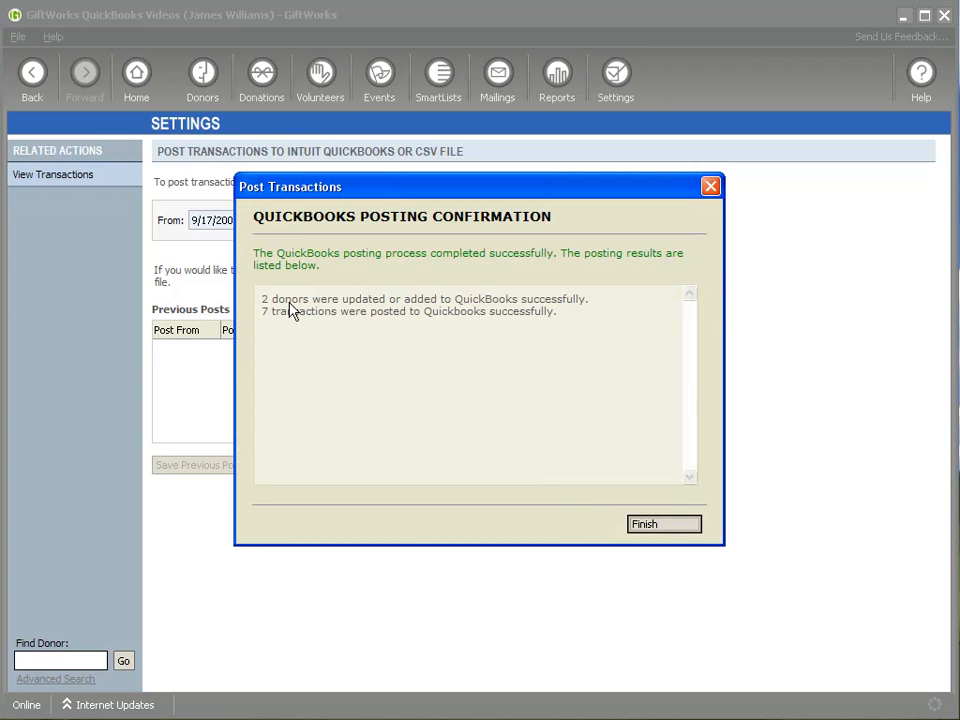
{"action": "left_click", "coordinate": [647, 526]}
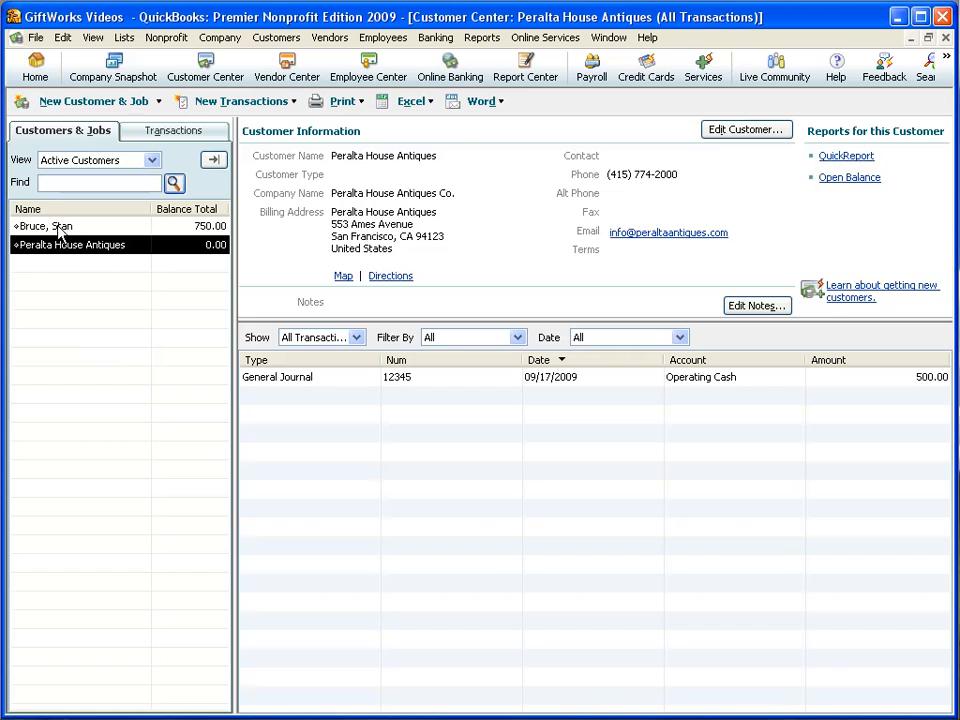
- In the QuickBooks Customer Center, compare the posted transactions of the individual donor and Peralta House Antiques
{"action": "left_click", "coordinate": [57, 227]}
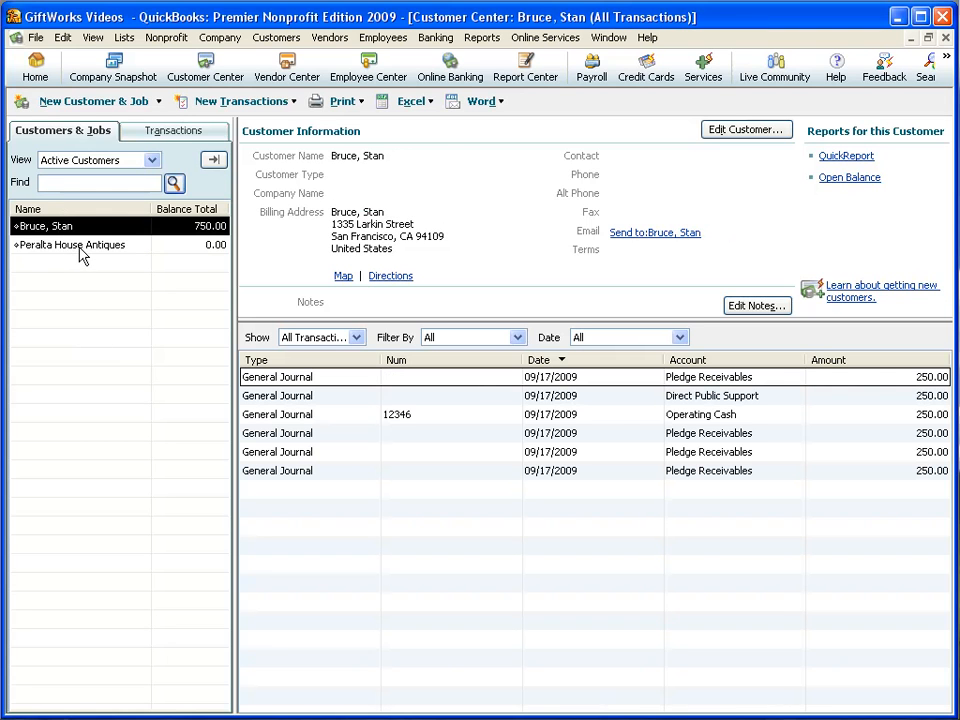
{"action": "left_click", "coordinate": [80, 247]}
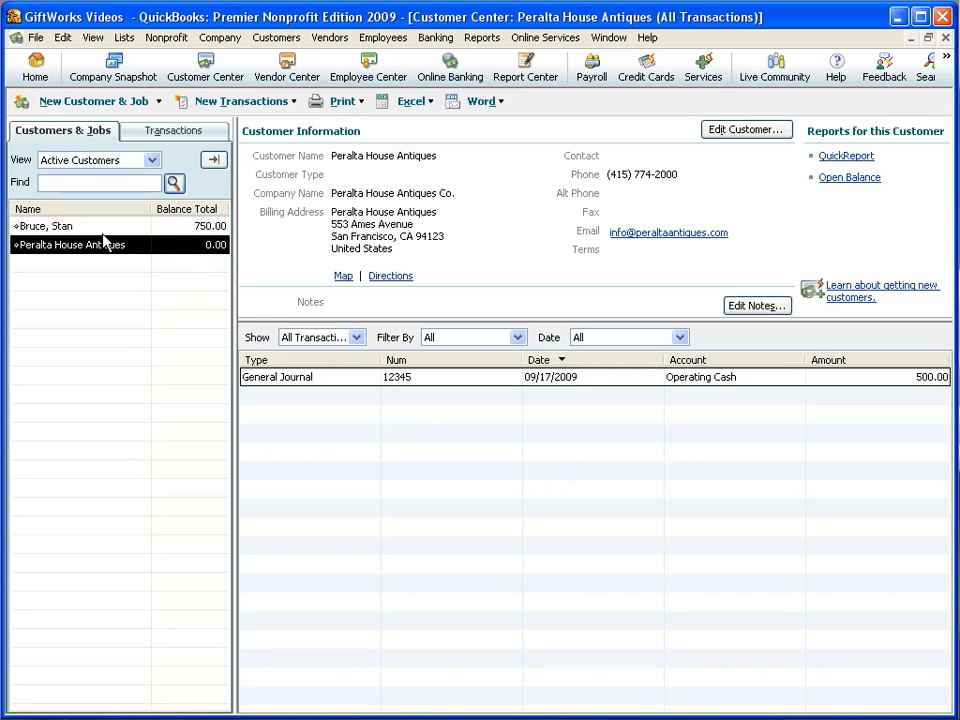
{"action": "left_click", "coordinate": [100, 228]}
- Inspect the Peralta House Antiques general journal entry, dismissing the entry numbering notice, and return to the Customer Center
{"action": "left_click", "coordinate": [125, 246]}
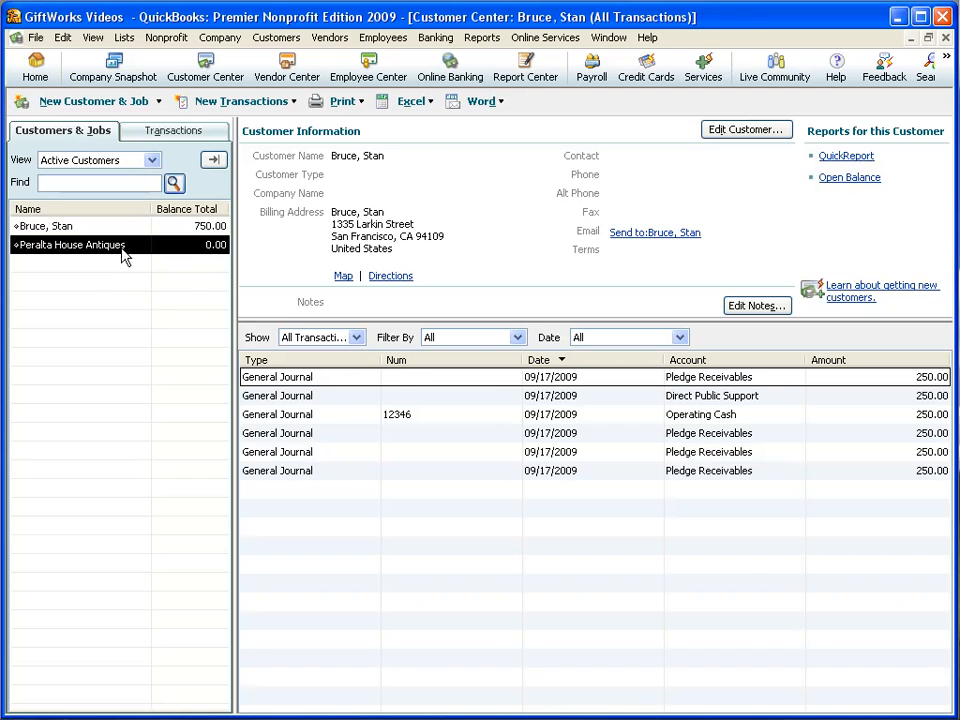
{"action": "double_click", "coordinate": [350, 378]}
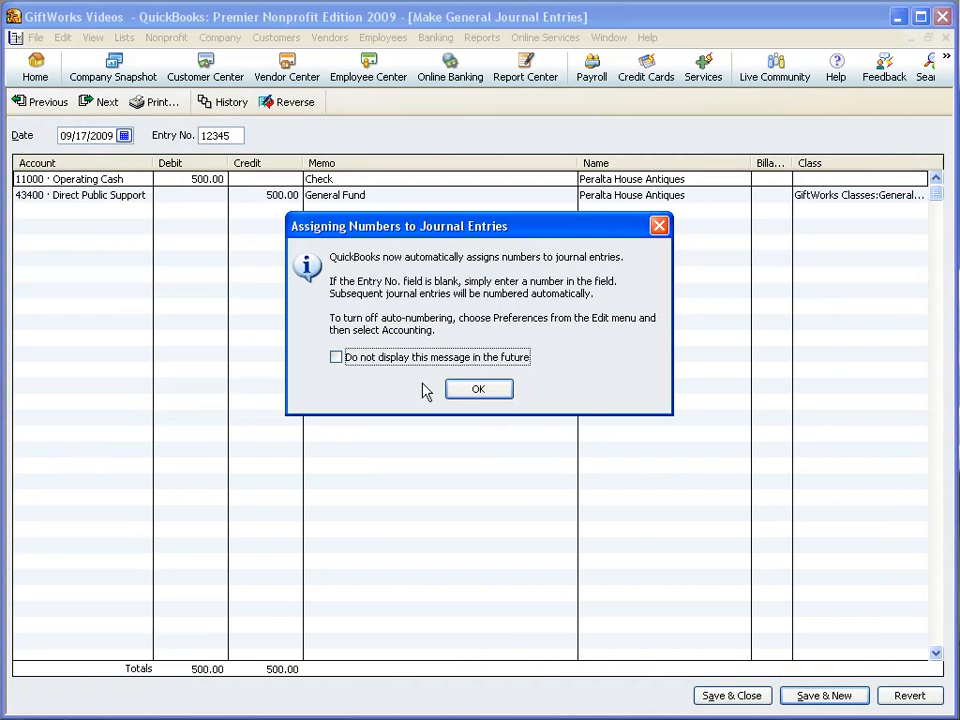
{"action": "left_click", "coordinate": [476, 389]}
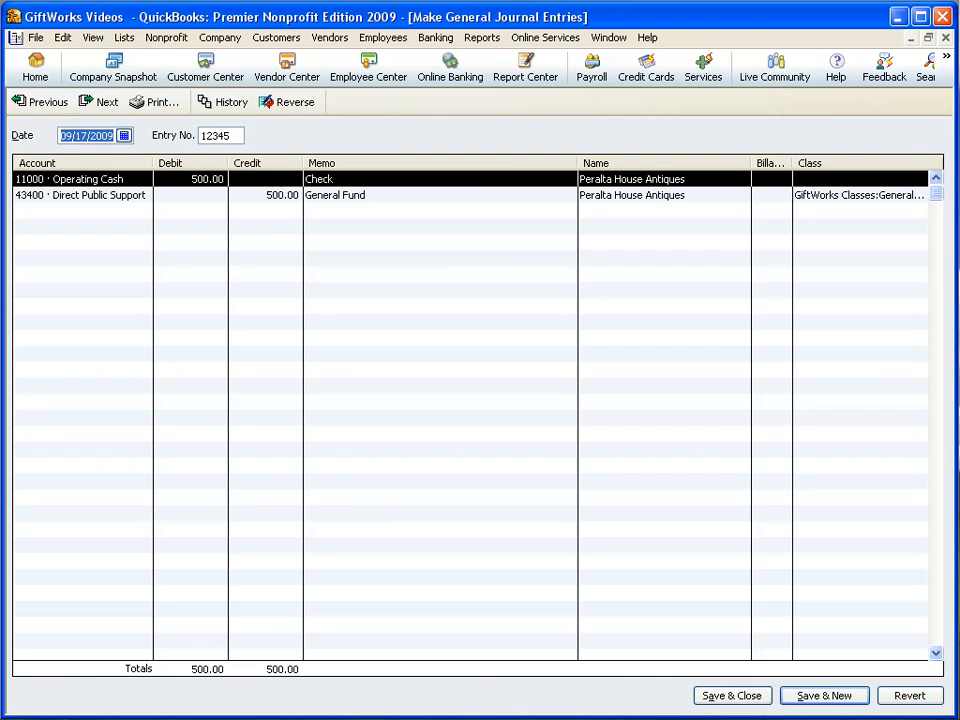
{"action": "left_click", "coordinate": [199, 78]}
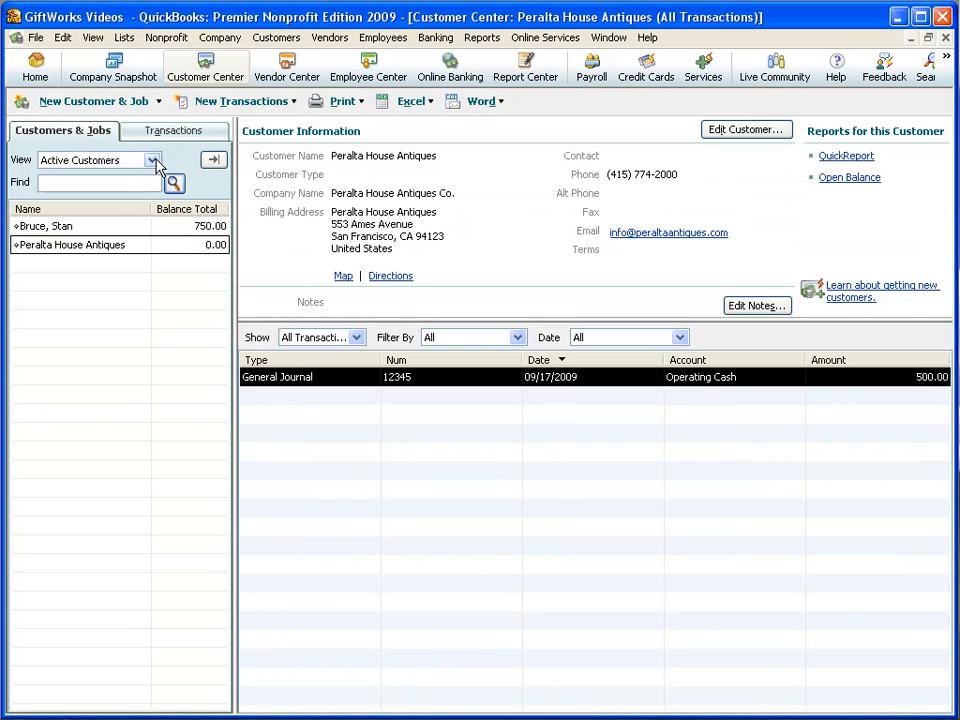
- Inspect the individual donor's Operating Cash journal entry for check 12346 and return to the Customer Center
{"action": "left_click", "coordinate": [72, 227]}
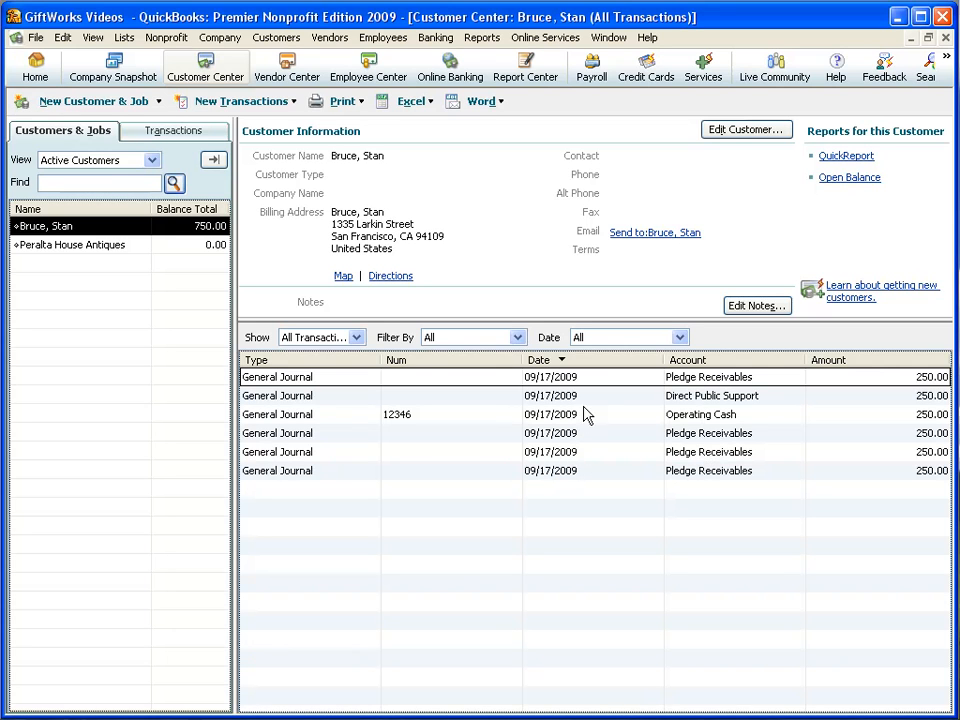
{"action": "double_click", "coordinate": [545, 415]}
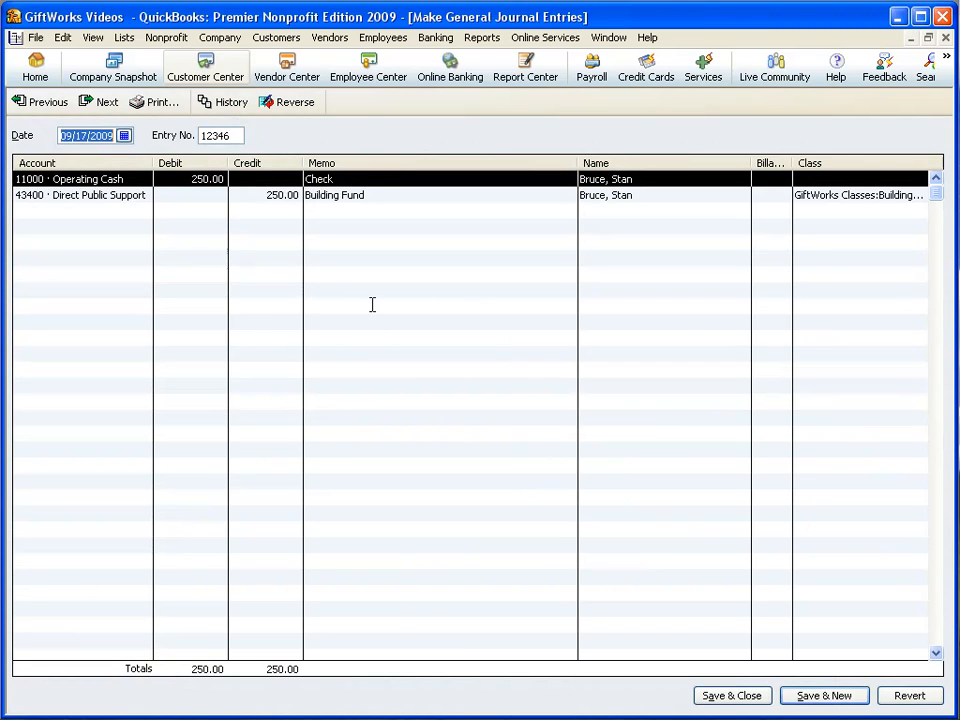
{"action": "left_click", "coordinate": [192, 79]}
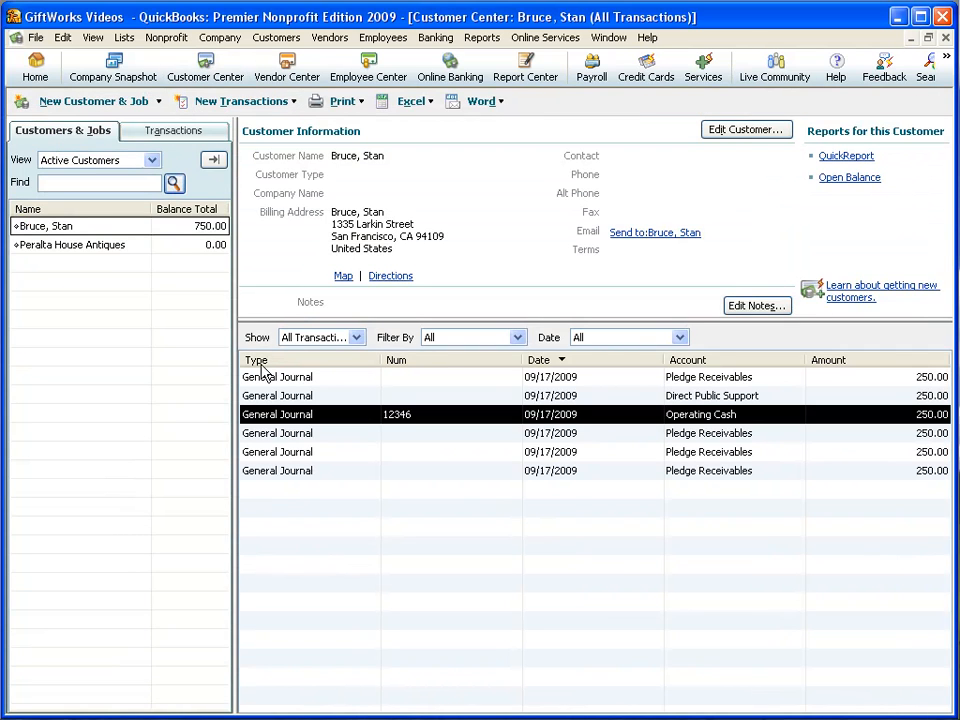